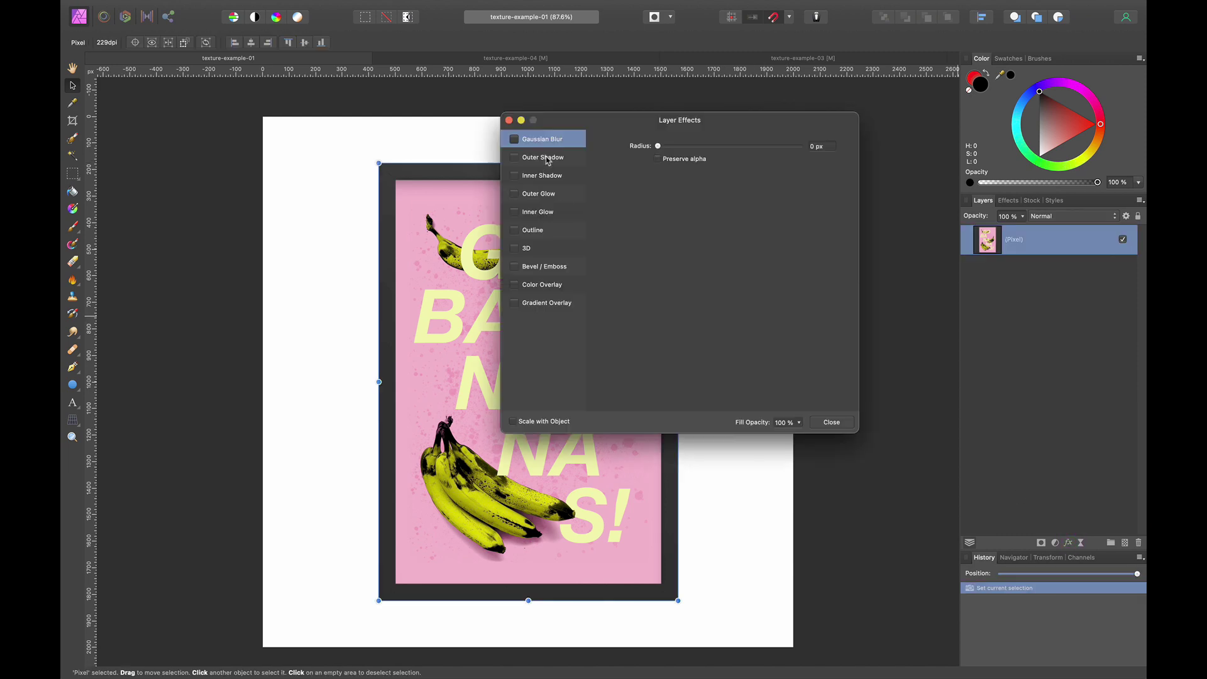
# Step: Add an outer shadow with radius and offset to the framed banana poster layer and clear the selection
pyautogui.click(546, 159)
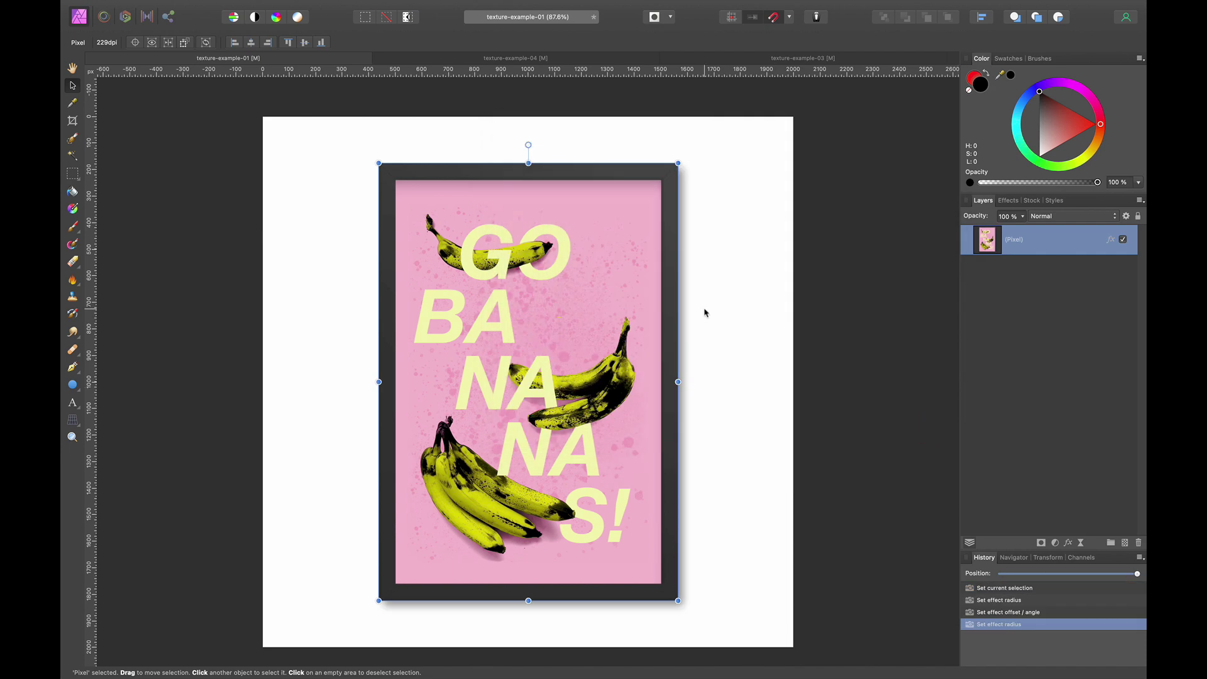
pyautogui.click(813, 482)
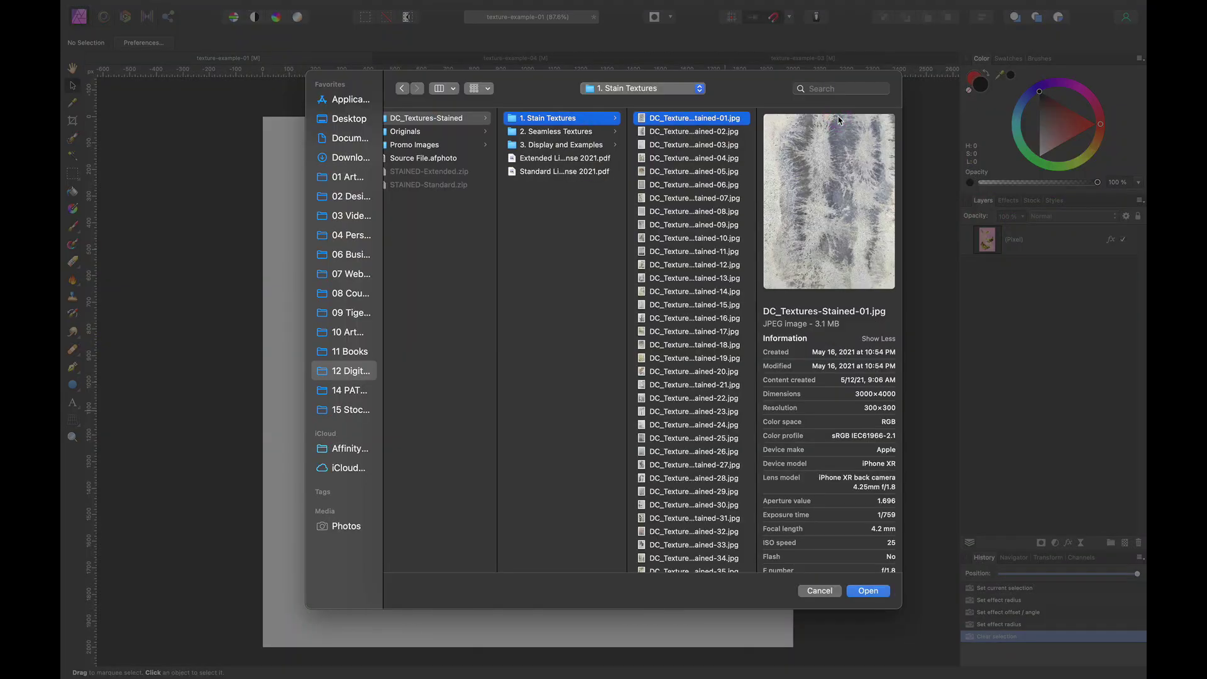
# Step: Place the stain texture DC_Textures-Stained-05.jpg into the document at full size, centred over the poster
pyautogui.press('Down')
pyautogui.press('Down')
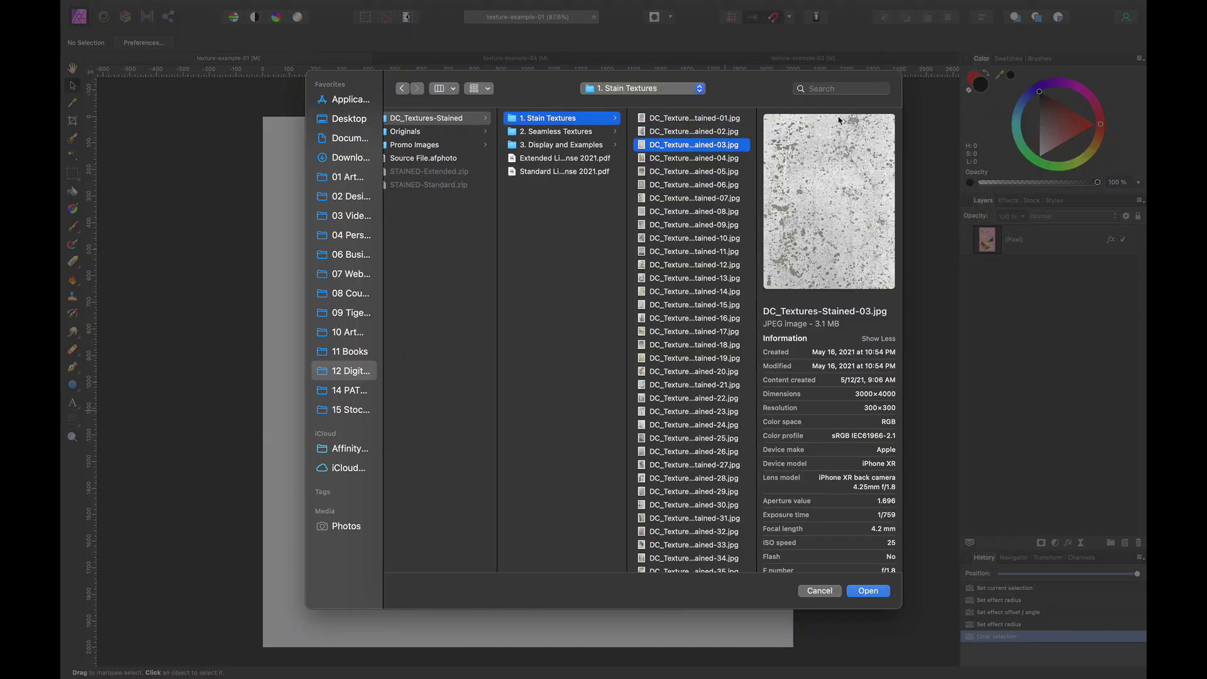
pyautogui.press('Down')
pyautogui.press('Down')
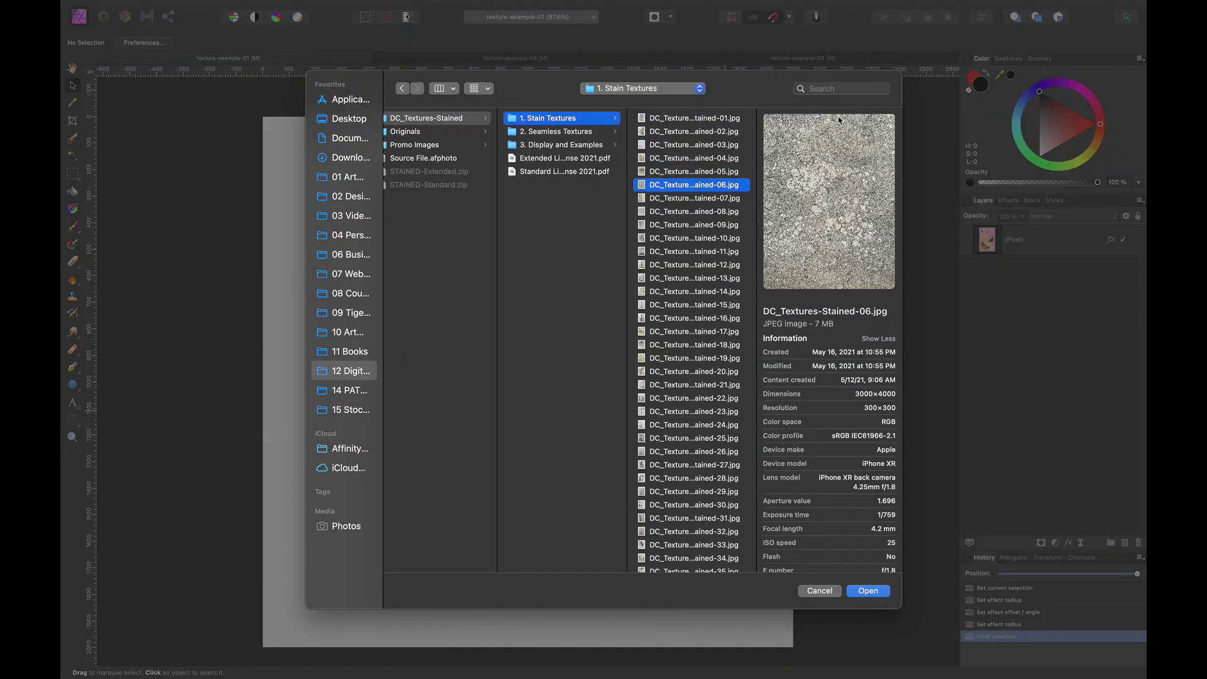
pyautogui.press('Up')
pyautogui.press('Return')
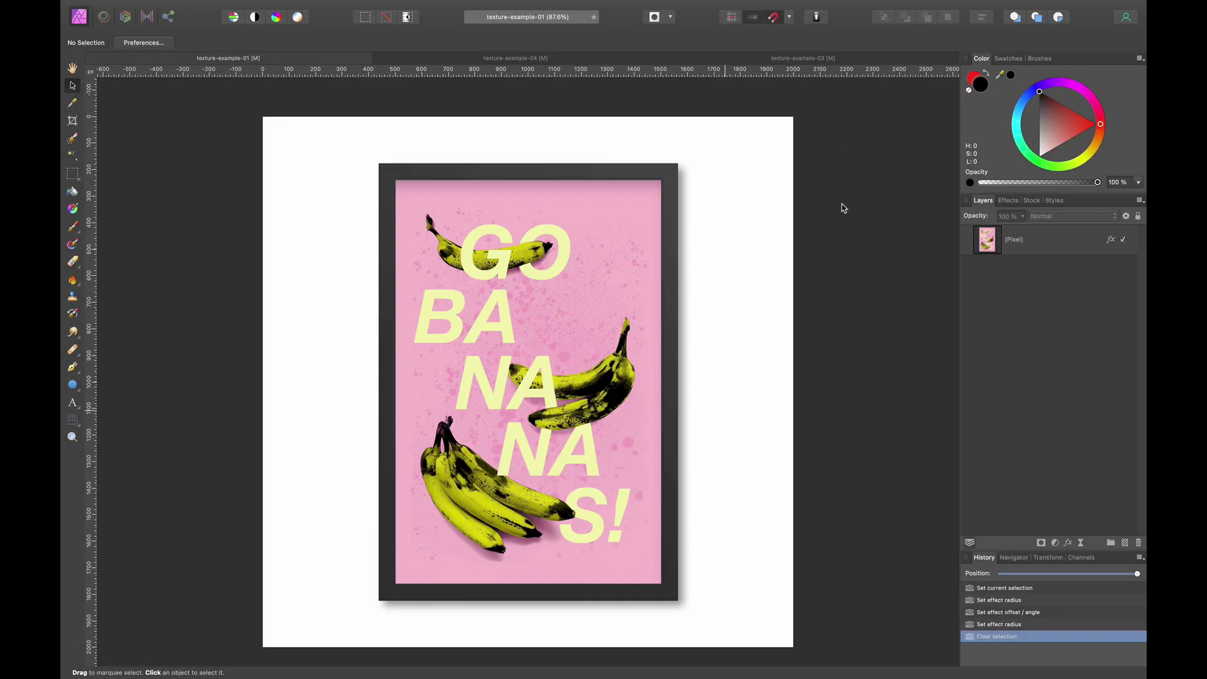
pyautogui.click(530, 373)
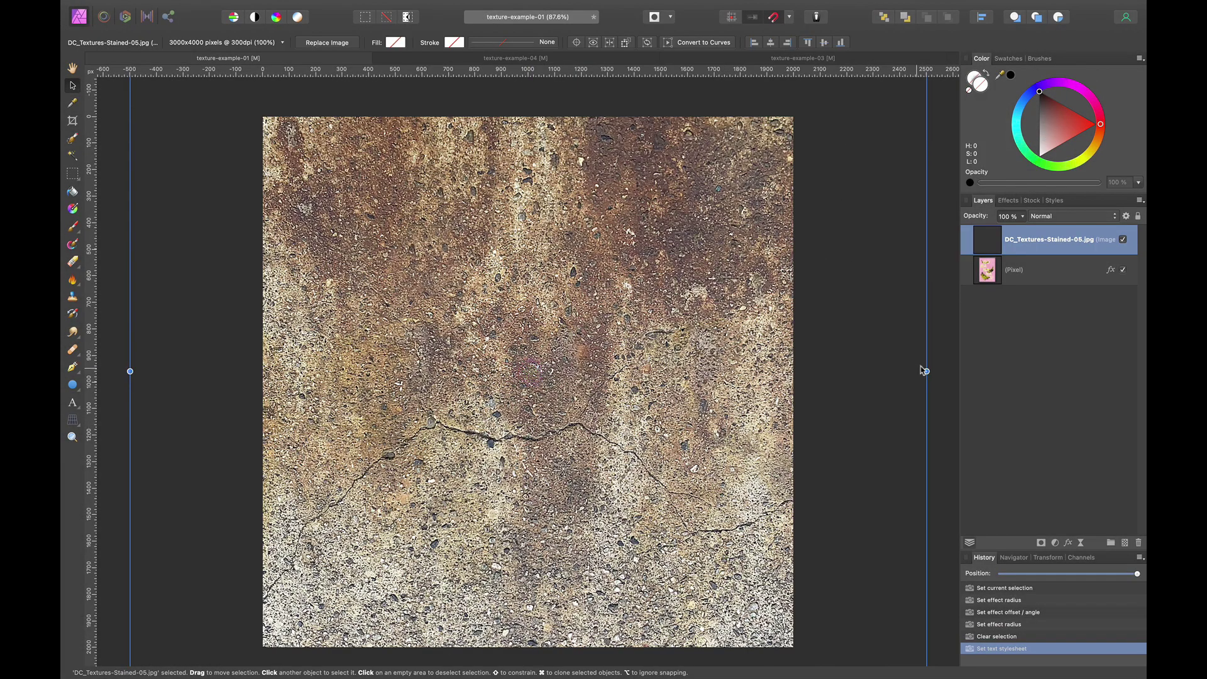
# Step: Rotate the placed stain texture 180° and move its layer beneath the framed poster as a wall background
pyautogui.scroll(-2, 727, 377)
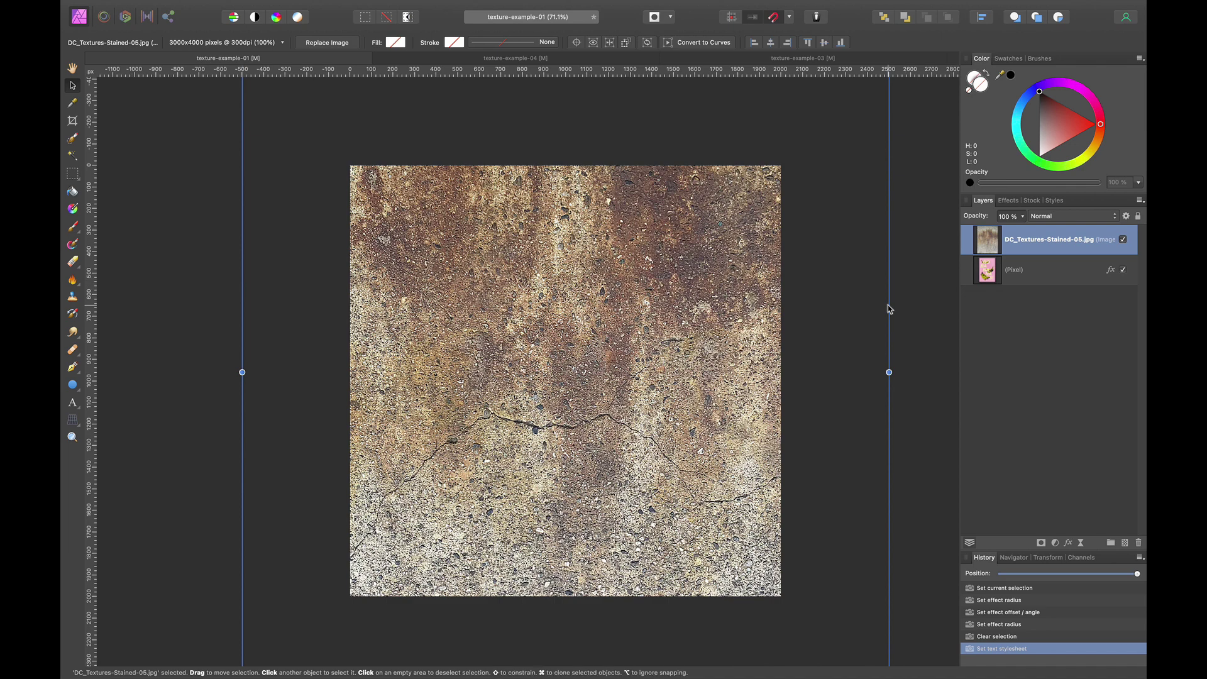
pyautogui.scroll(-3, 888, 308)
pyautogui.moveTo(896, 63); pyautogui.dragTo(523, 620)
pyautogui.moveTo(986, 240); pyautogui.dragTo(984, 286)
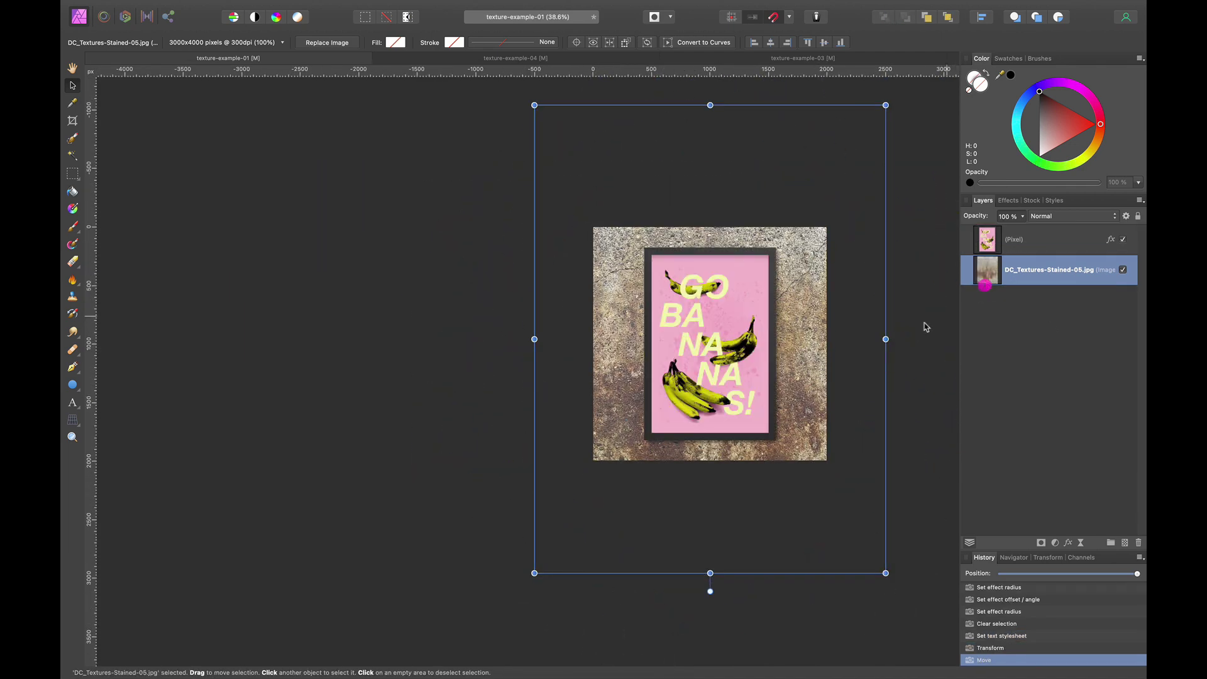
pyautogui.click(914, 342)
# Step: Add an HSL adjustment above the wall texture and set its saturation shift to -39%
pyautogui.scroll(5, 876, 358)
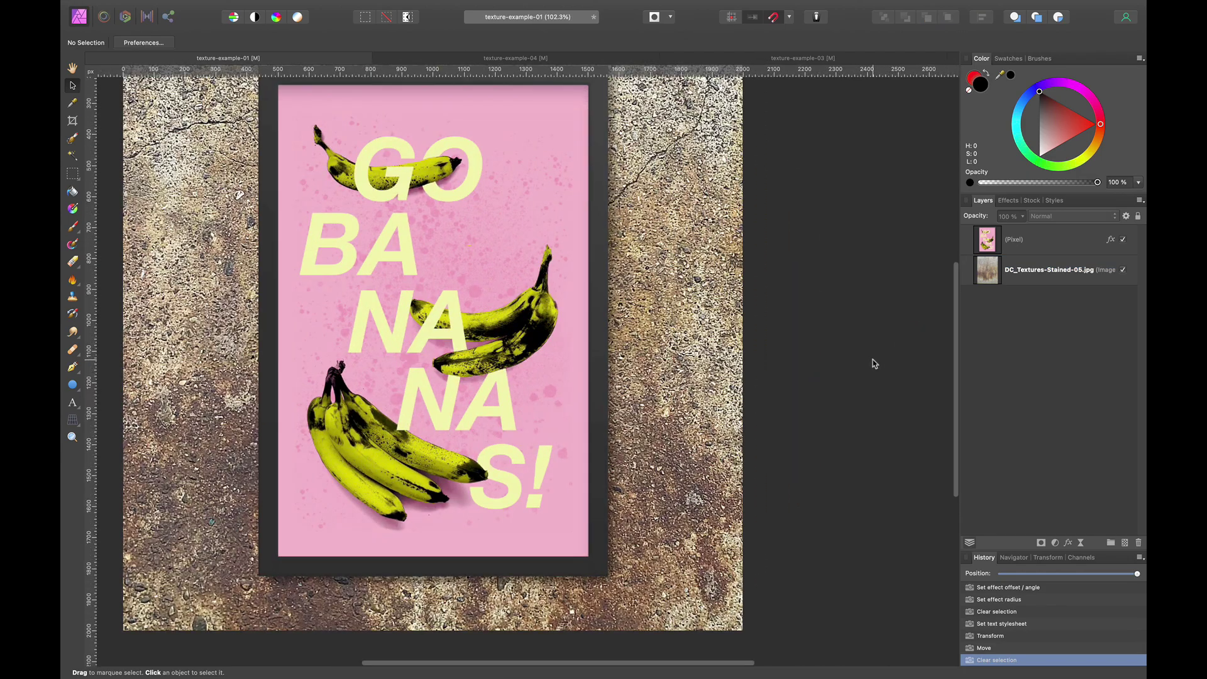
pyautogui.scroll(-2, 875, 358)
pyautogui.click(739, 339)
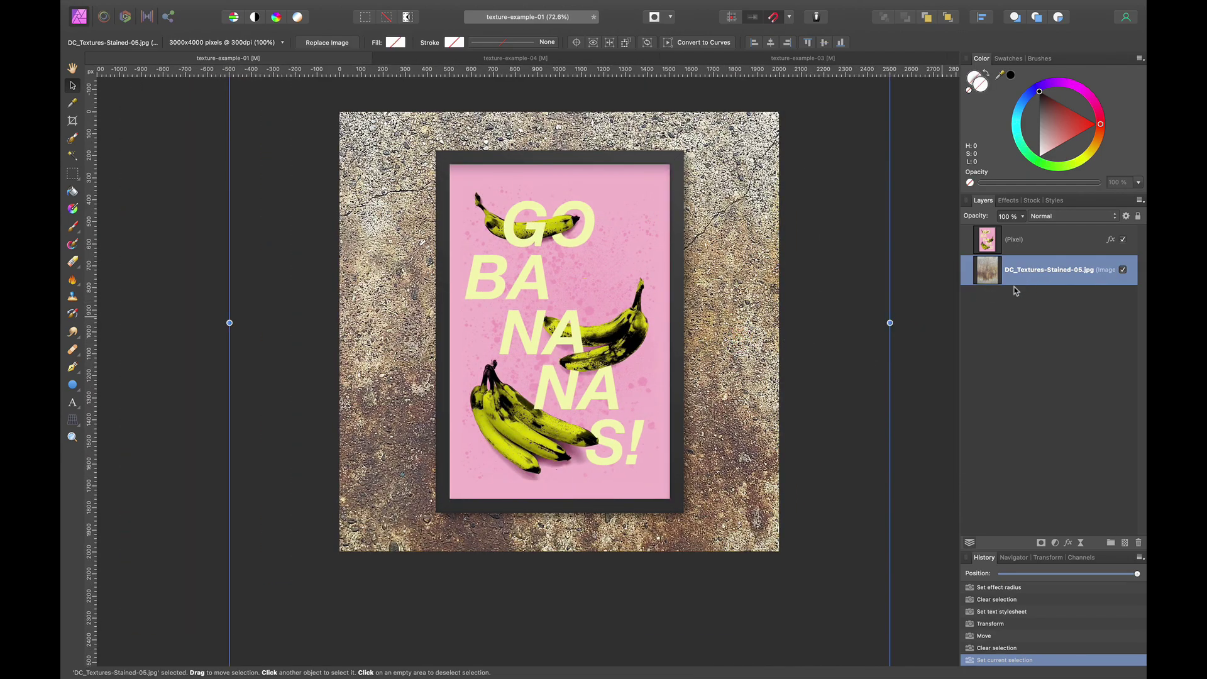
pyautogui.click(1053, 543)
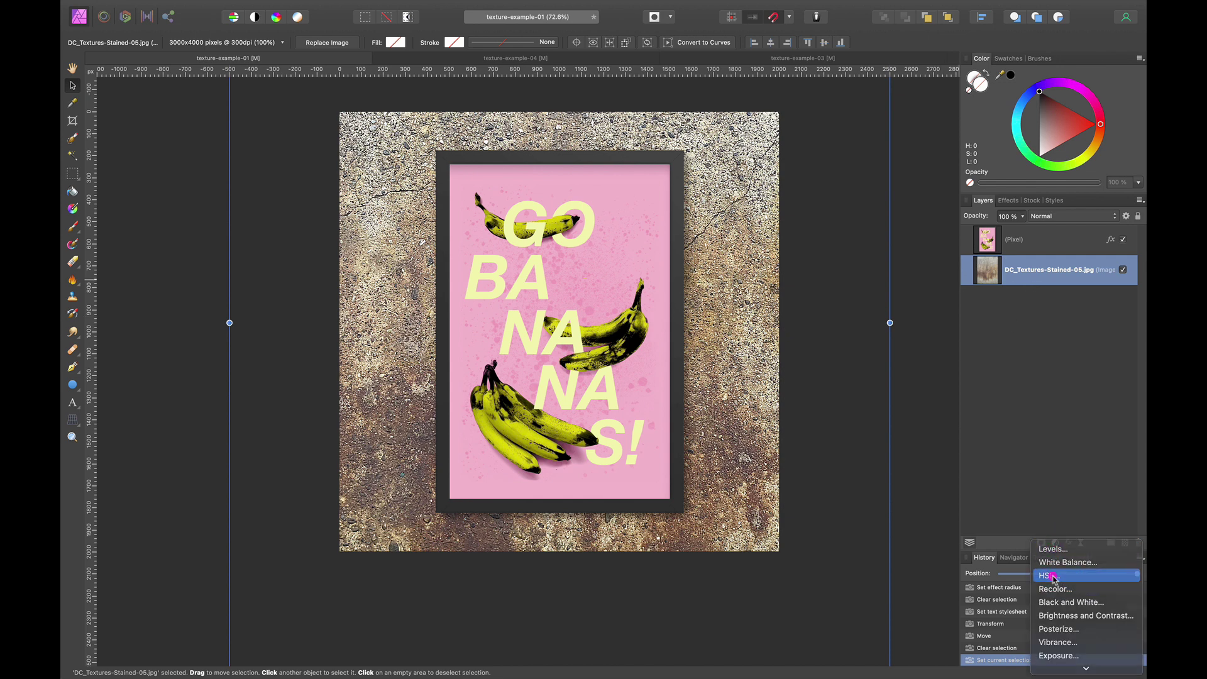
pyautogui.click(1054, 576)
pyautogui.moveTo(809, 587); pyautogui.dragTo(777, 588)
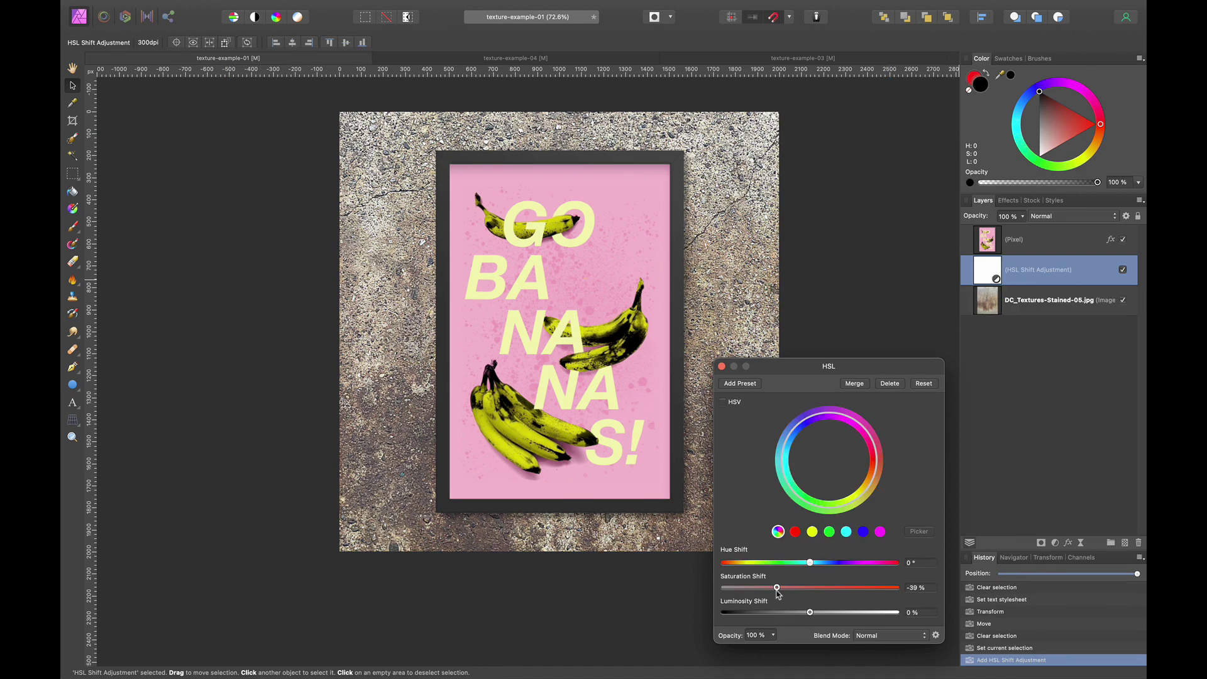
# Step: Scale the wall texture down around its centre to slightly larger than the canvas, and undo the extra transform made after it
pyautogui.click(755, 344)
pyautogui.scroll(-5, 773, 381)
pyautogui.moveTo(831, 571); pyautogui.dragTo(789, 500)
pyautogui.moveTo(668, 525); pyautogui.dragTo(722, 496)
pyautogui.press('super+z')
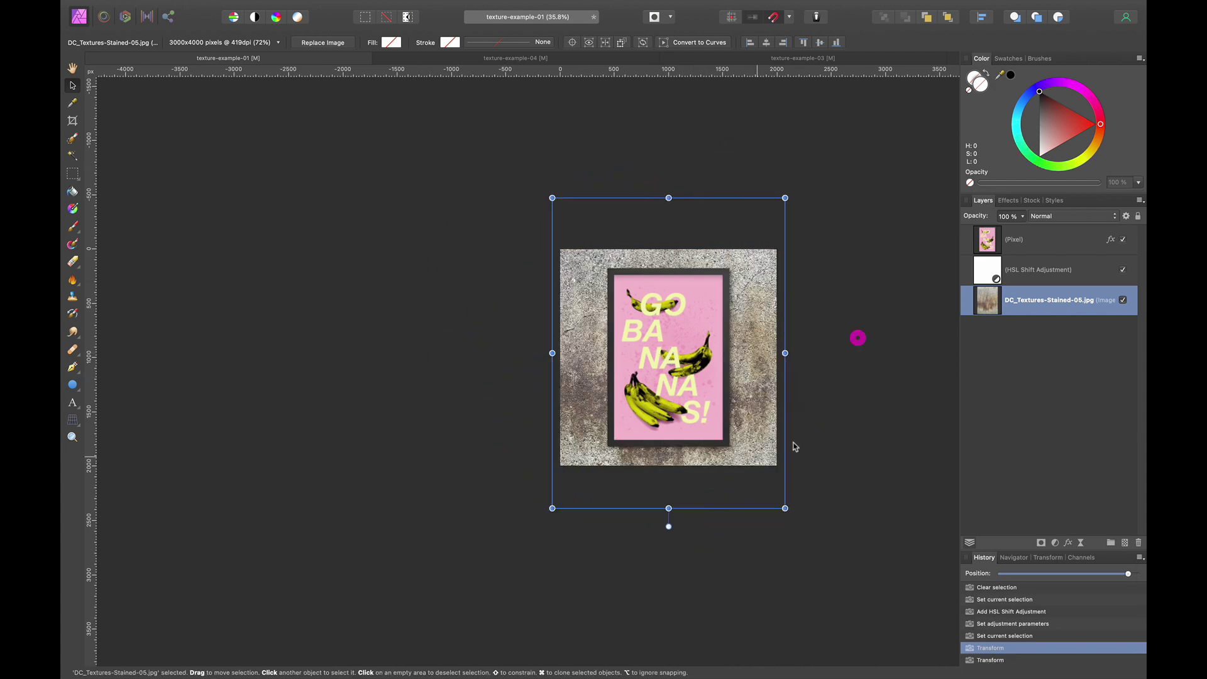
# Step: Invert the colours of the DC_Textures-Stained-05.jpg wall texture and clear the selection
pyautogui.press('super+i')
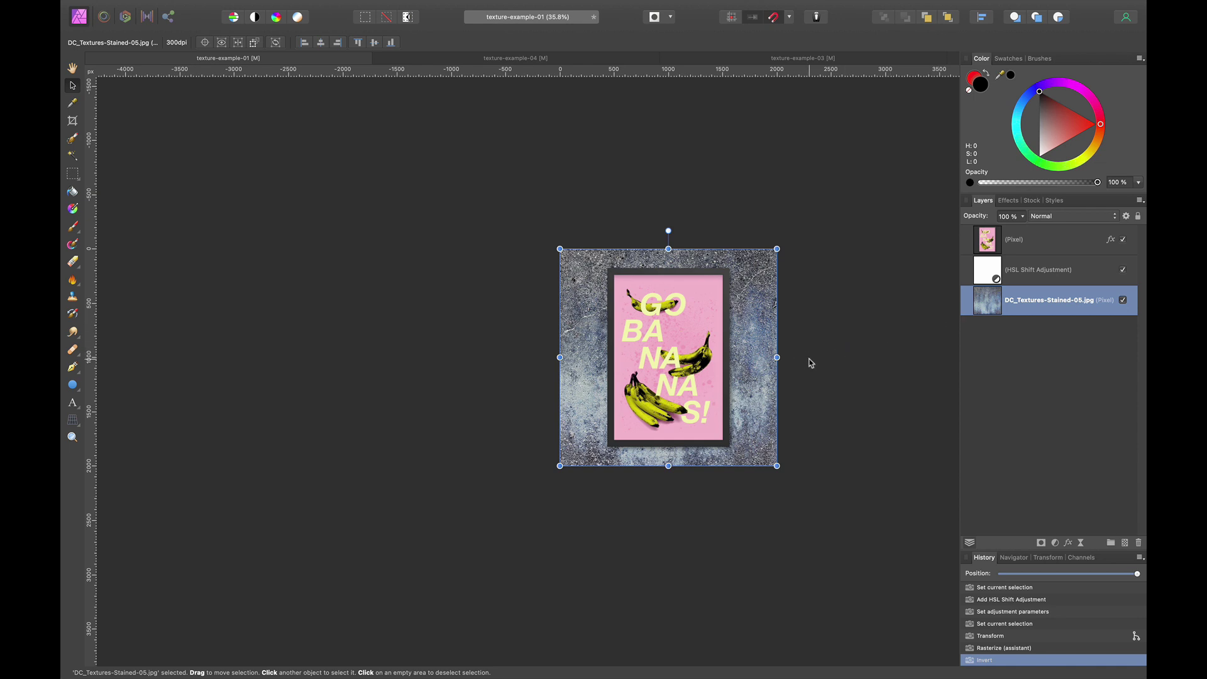
pyautogui.click(267, 179)
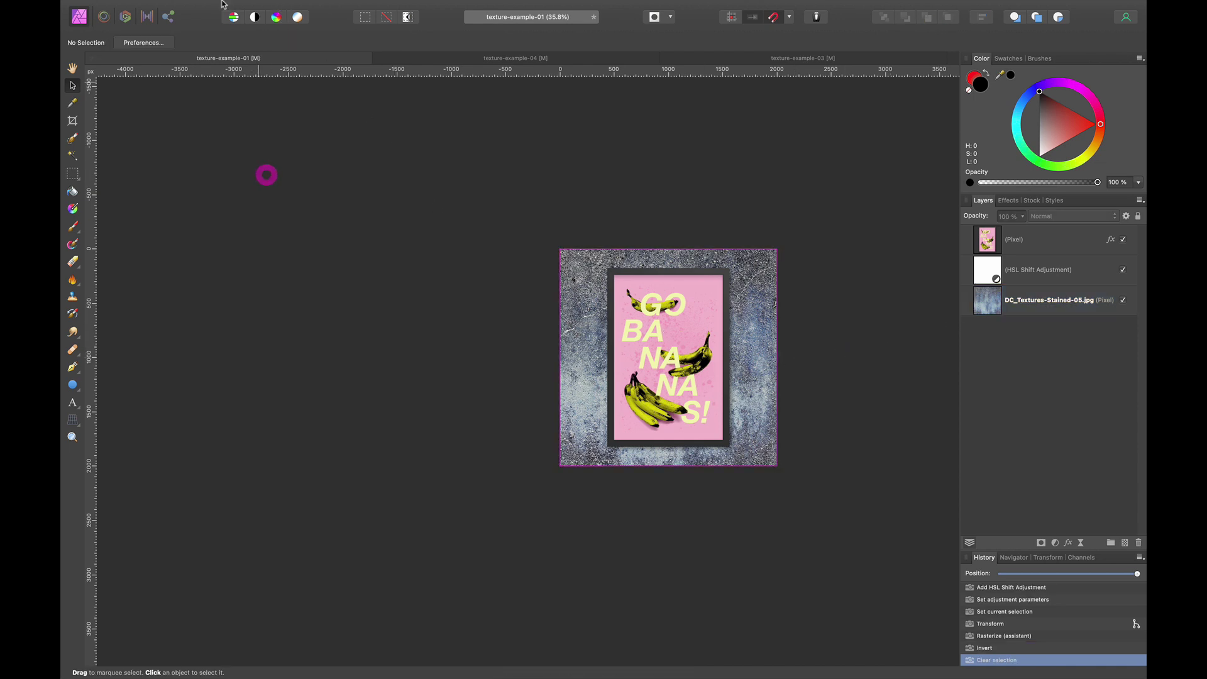
pyautogui.moveTo(234, 5)
pyautogui.click(300, 8)
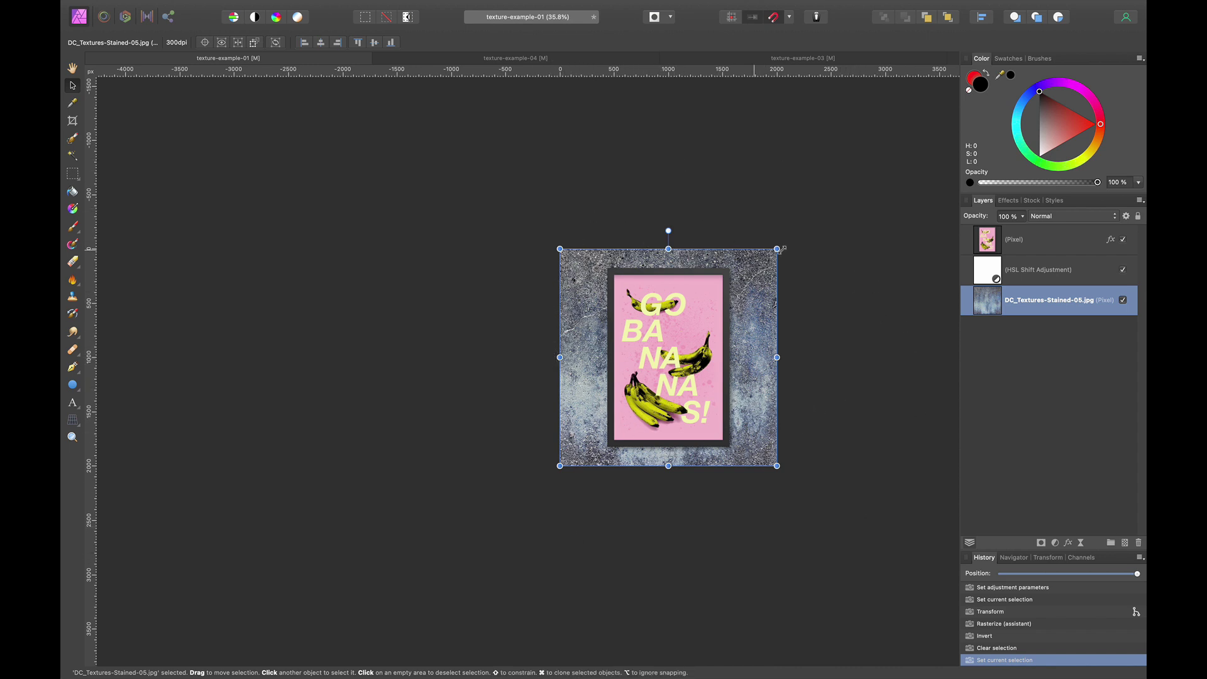
# Step: Apply Invert to the wall texture a second time and clear the selection
pyautogui.hotkey('ctrl', 'i')
pyautogui.click(791, 307)
pyautogui.scroll(3, 798, 358)
pyautogui.click(737, 340)
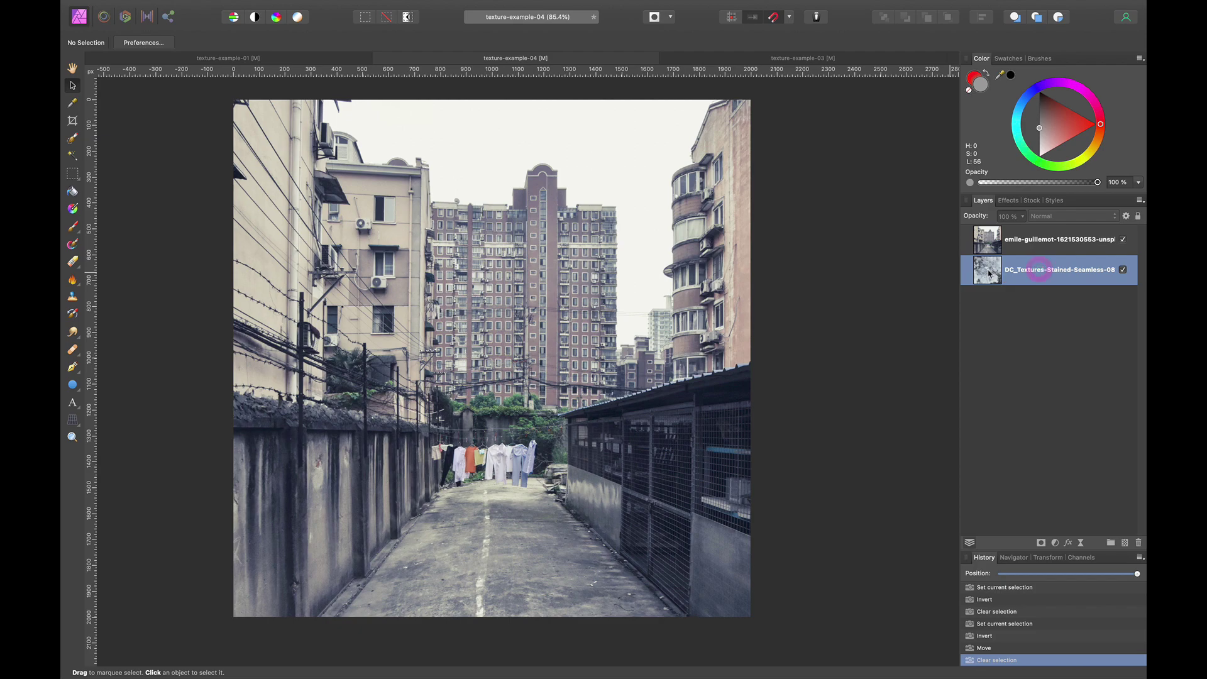
# Step: In texture-example-04, move the seamless stained texture above the city photo and fully desaturate it with a merged HSL adjustment
pyautogui.moveTo(996, 271); pyautogui.dragTo(992, 231)
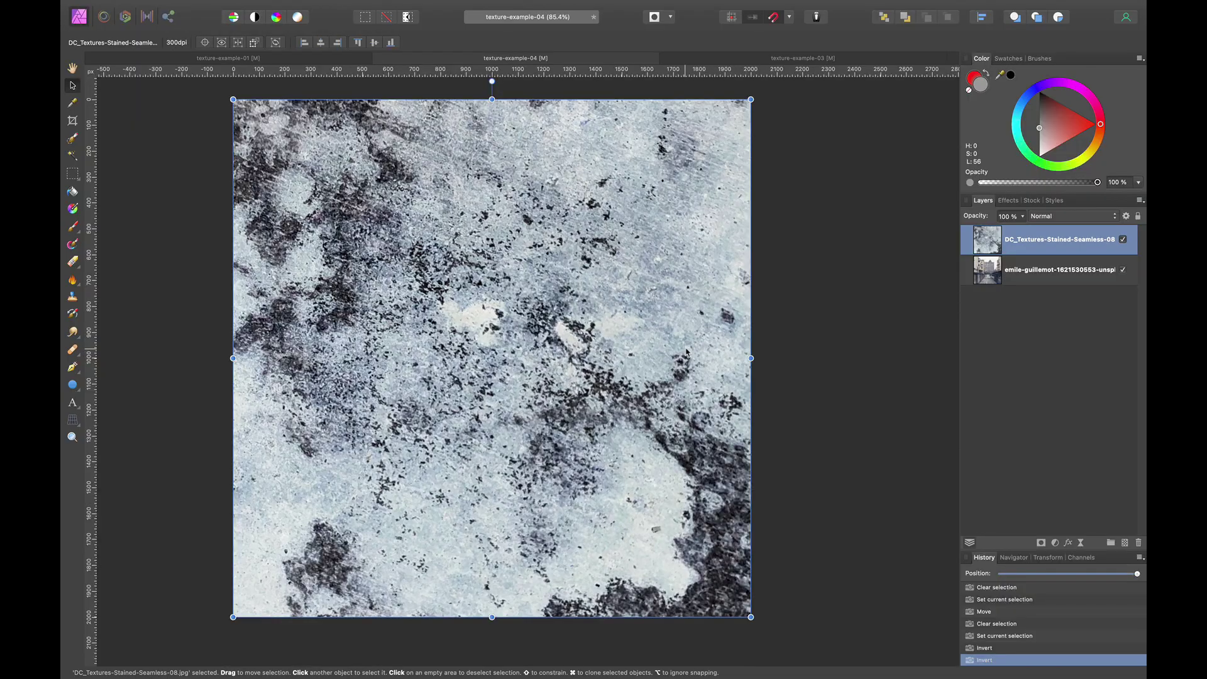
pyautogui.click(1057, 548)
pyautogui.click(1061, 581)
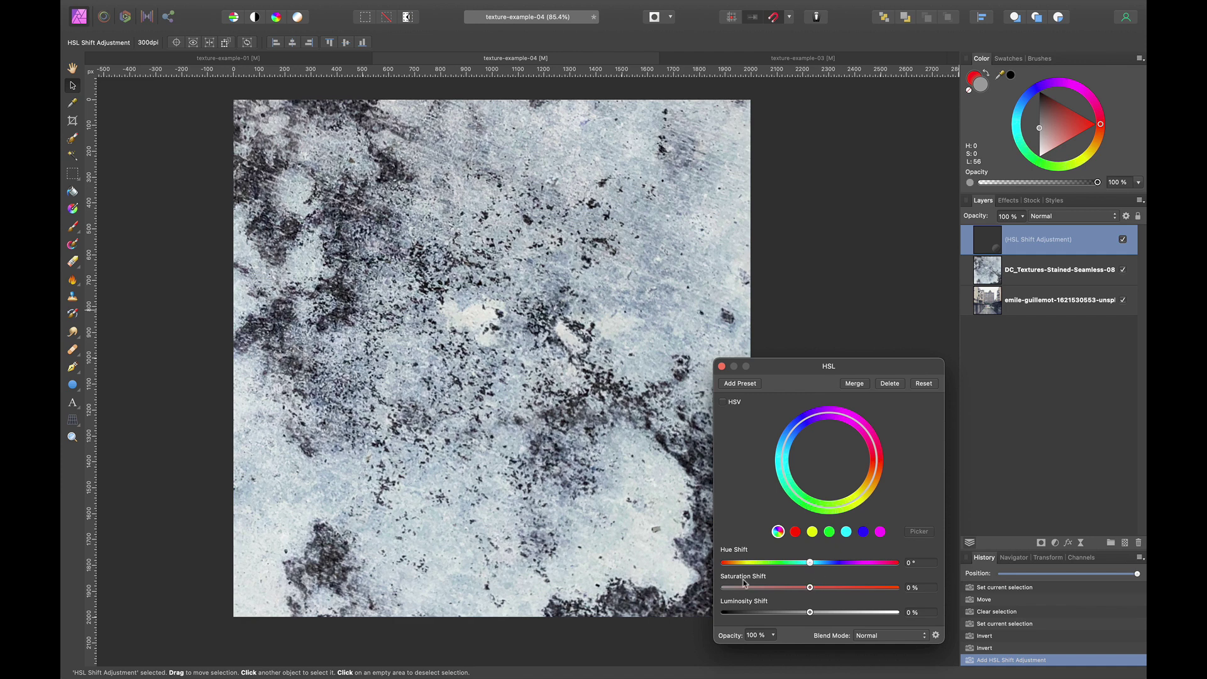
pyautogui.moveTo(809, 587); pyautogui.dragTo(687, 579)
pyautogui.click(862, 383)
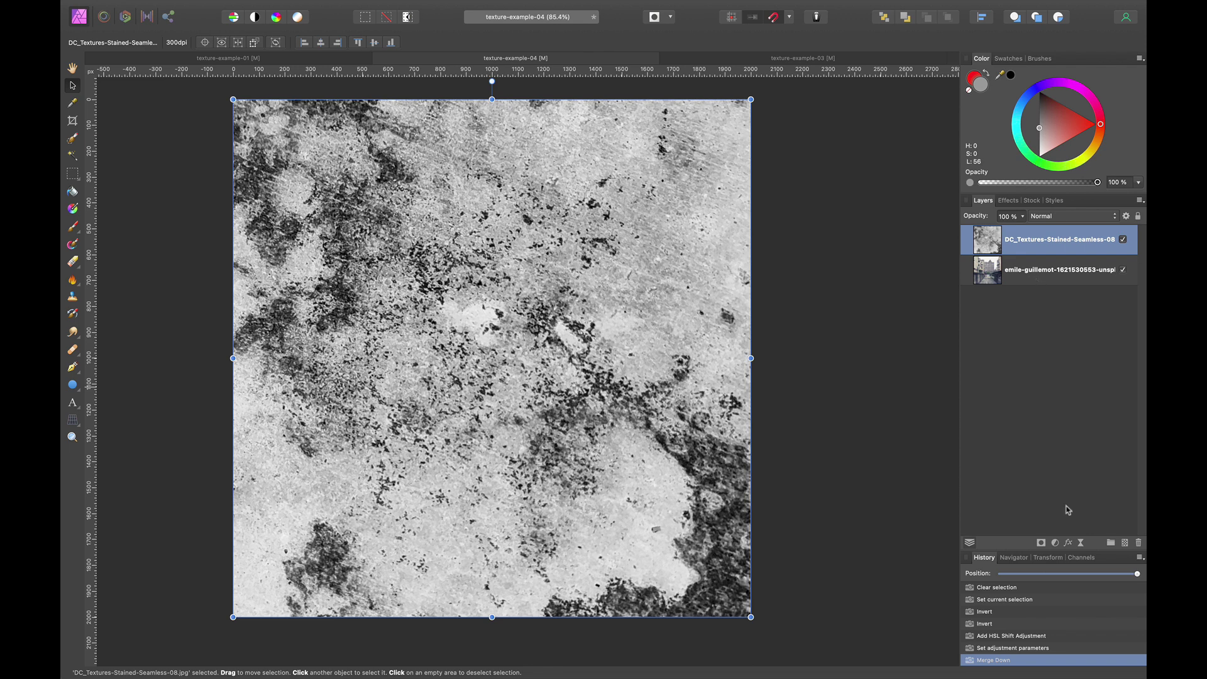
# Step: Apply a Levels adjustment with black level 24%, white level 70% and gamma 0.648 to the grey texture, and merge it down
pyautogui.click(1055, 543)
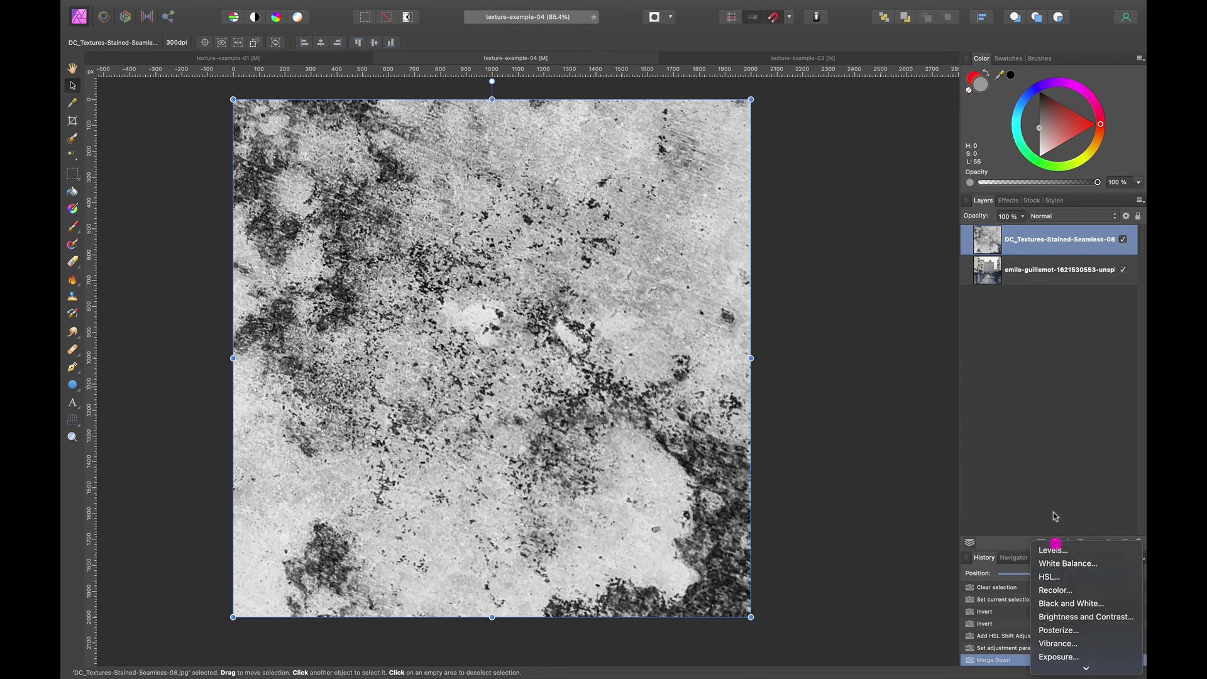
pyautogui.click(1062, 551)
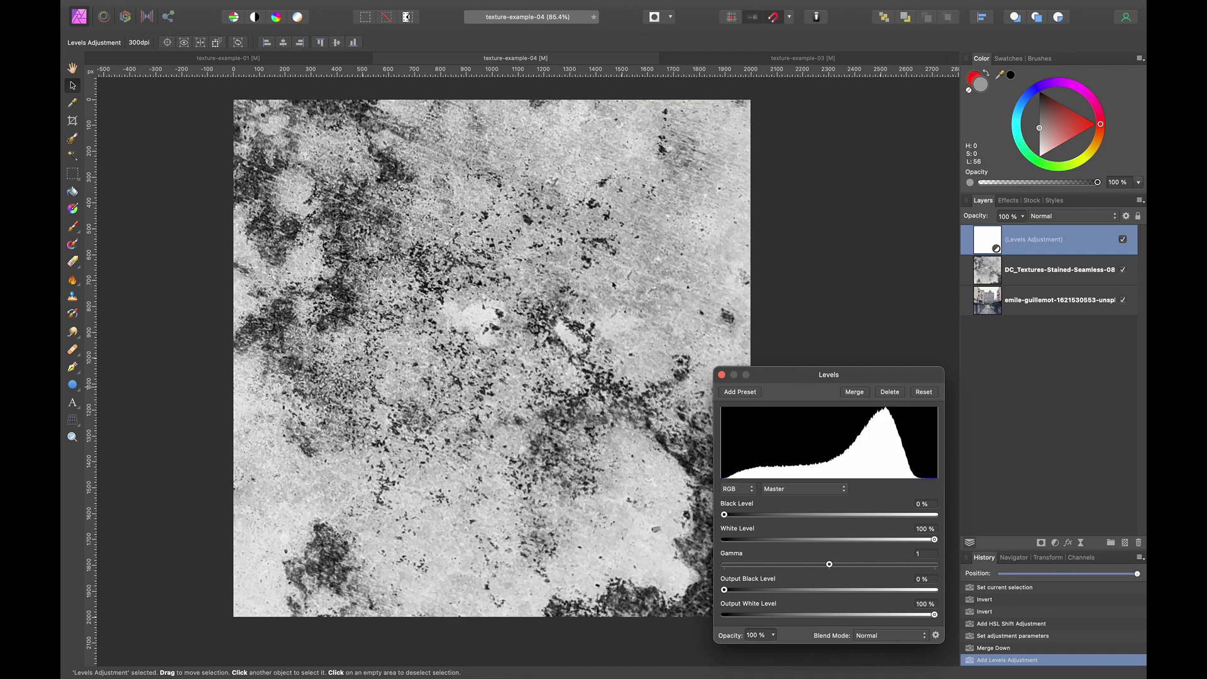
pyautogui.moveTo(933, 541); pyautogui.dragTo(870, 542)
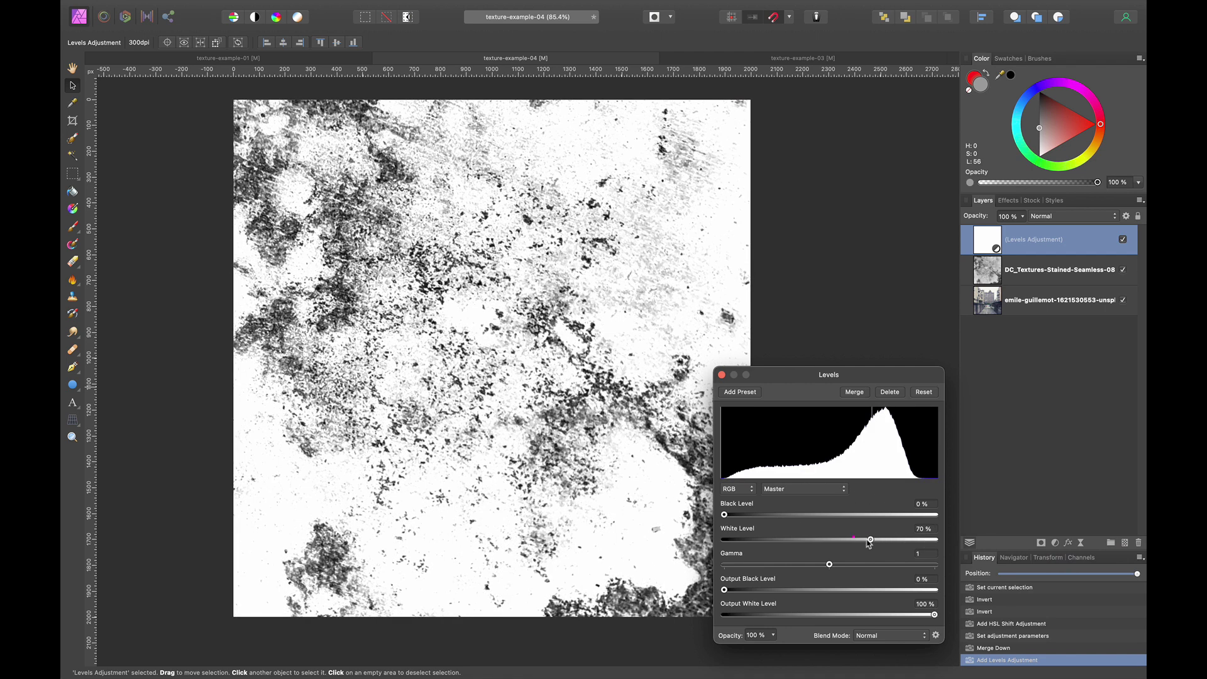
pyautogui.moveTo(724, 514); pyautogui.dragTo(751, 516)
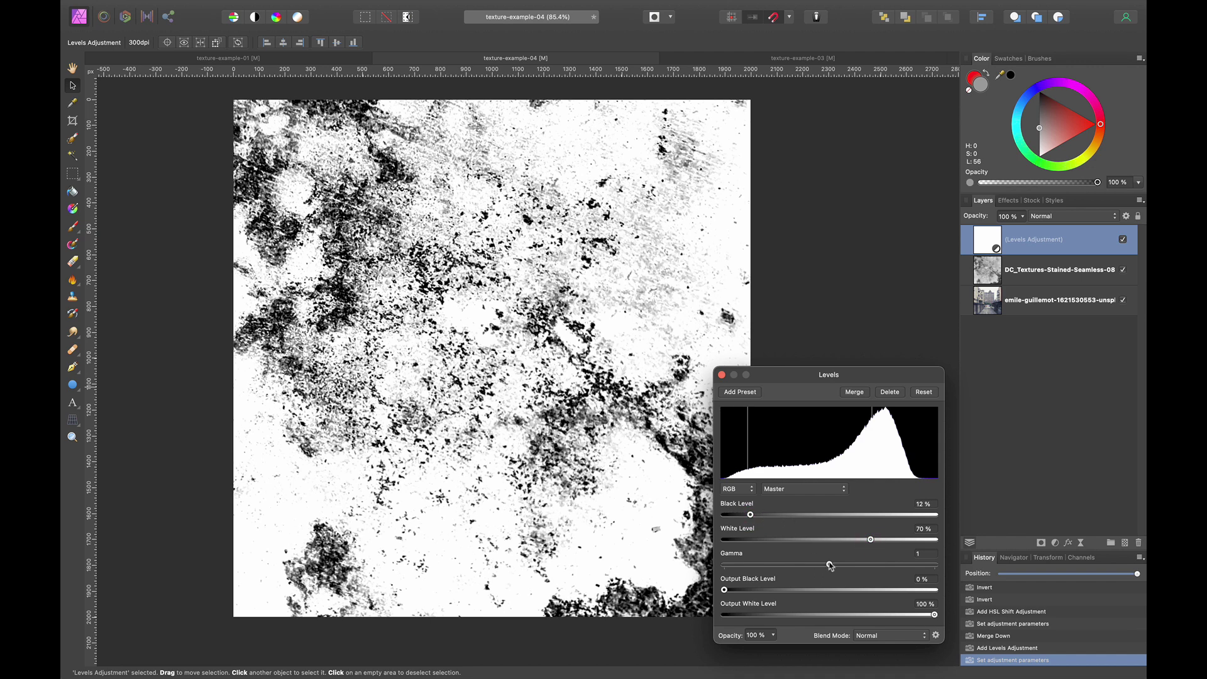
pyautogui.moveTo(827, 565); pyautogui.dragTo(773, 565)
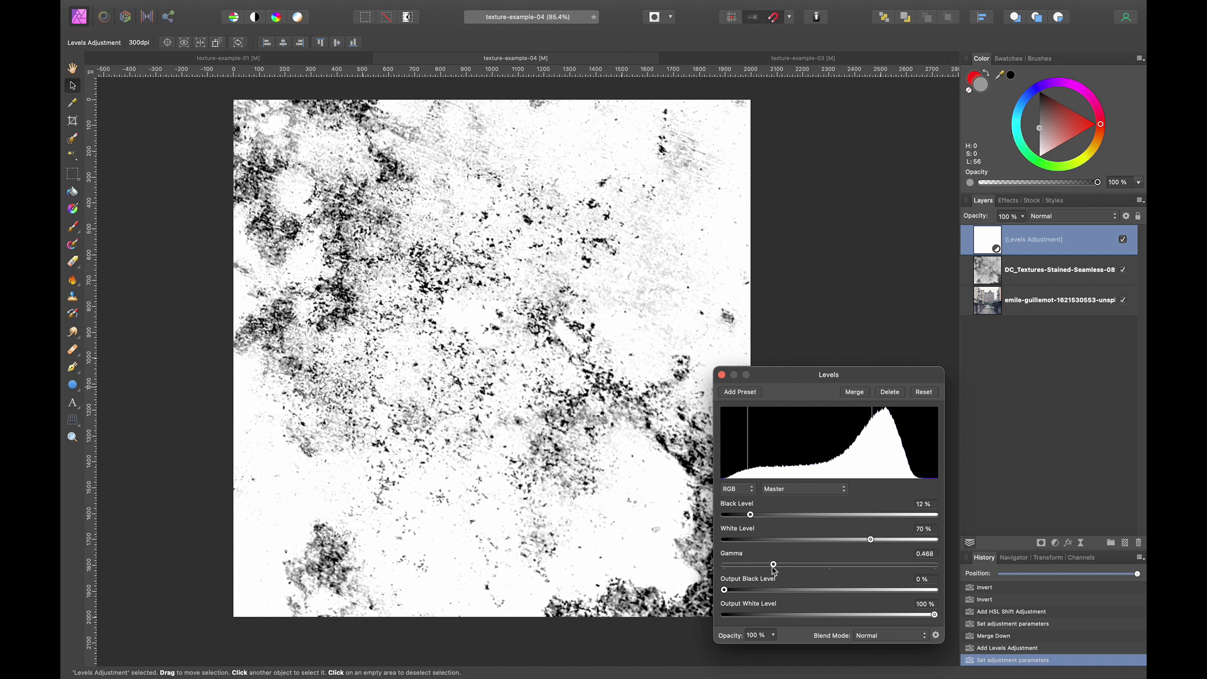
pyautogui.moveTo(751, 516); pyautogui.dragTo(766, 520)
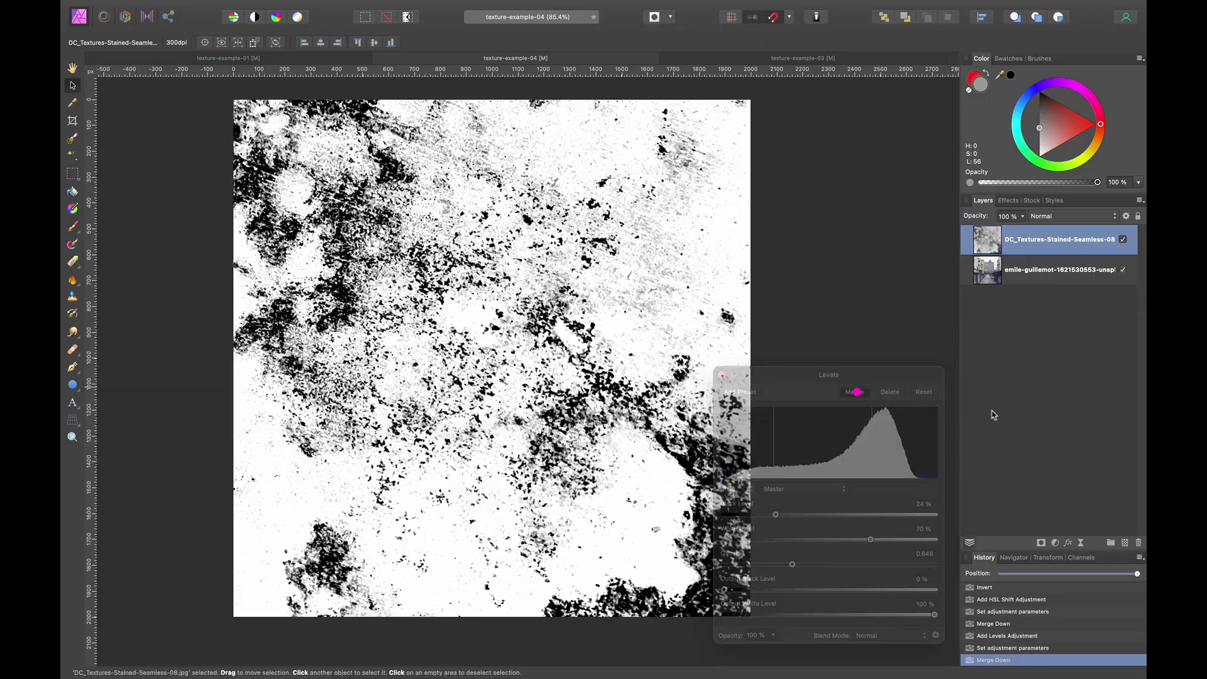
pyautogui.press('super+e')
# Step: Convert the high-contrast seamless texture layer to a mask with Rasterize To Mask
pyautogui.click(1060, 416)
pyautogui.rightClick(1039, 242)
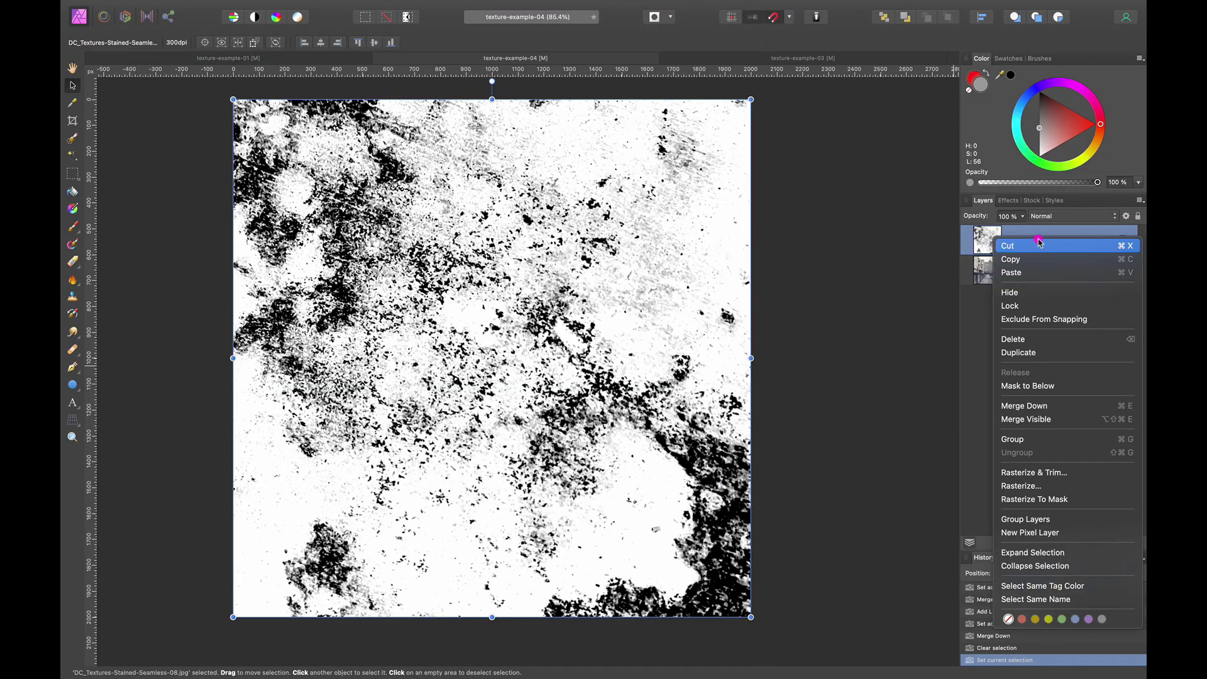
pyautogui.click(1057, 501)
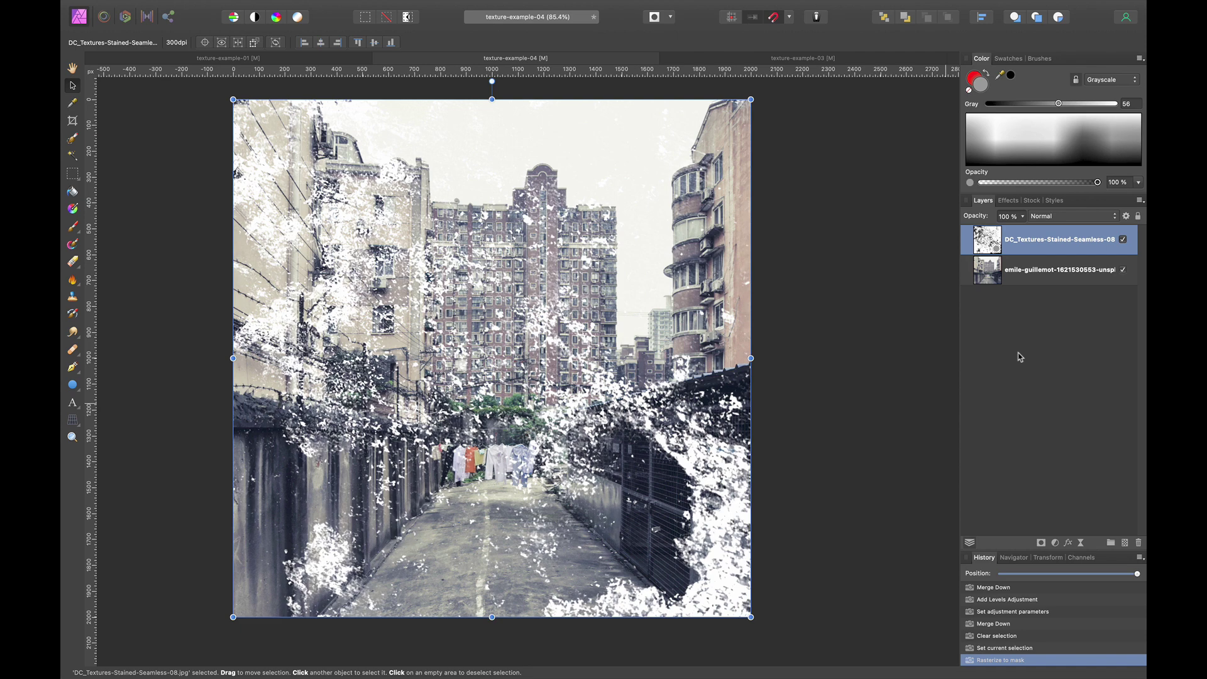
# Step: Insert the pink and blue water-drop photo from the Unsplash "water" stock images and move it beneath the city photo
pyautogui.click(1054, 200)
pyautogui.click(1032, 200)
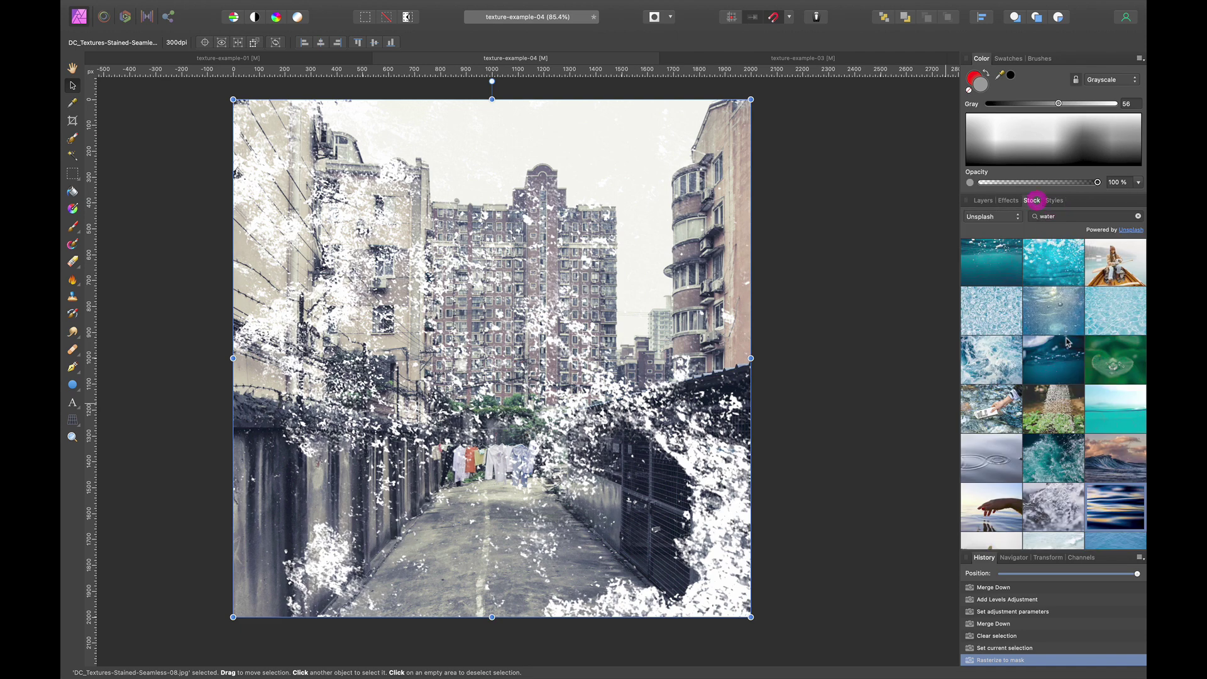
pyautogui.scroll(-10, 1081, 397)
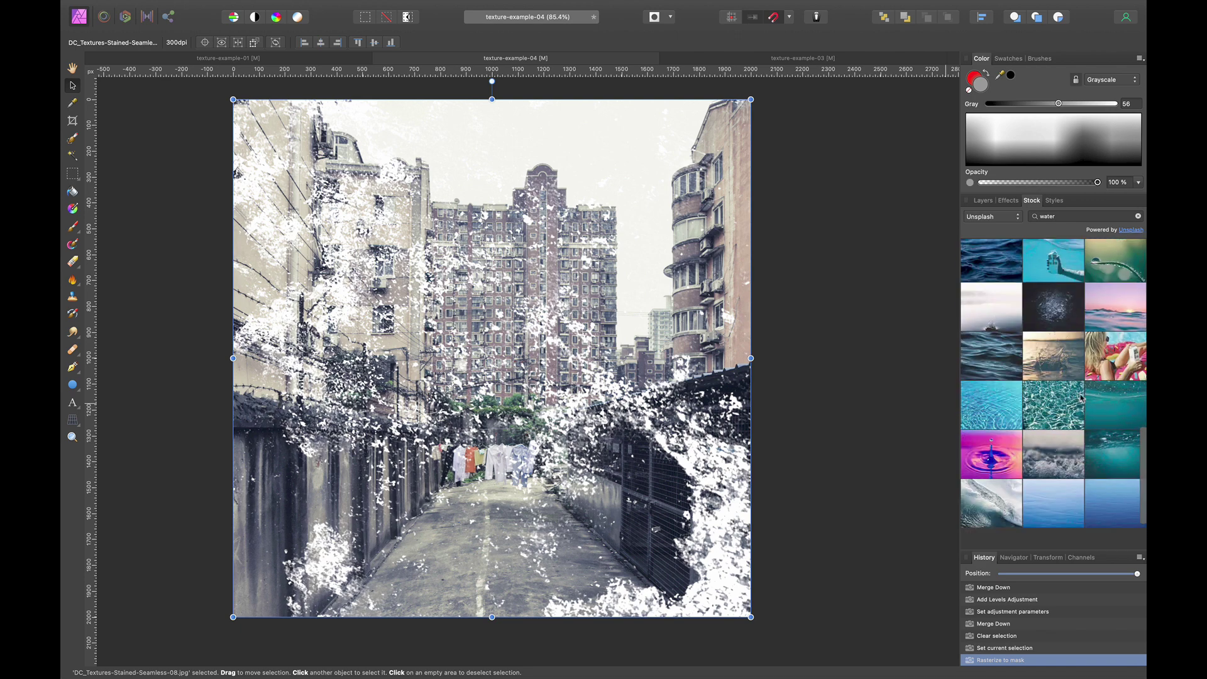
pyautogui.moveTo(991, 367); pyautogui.dragTo(494, 371)
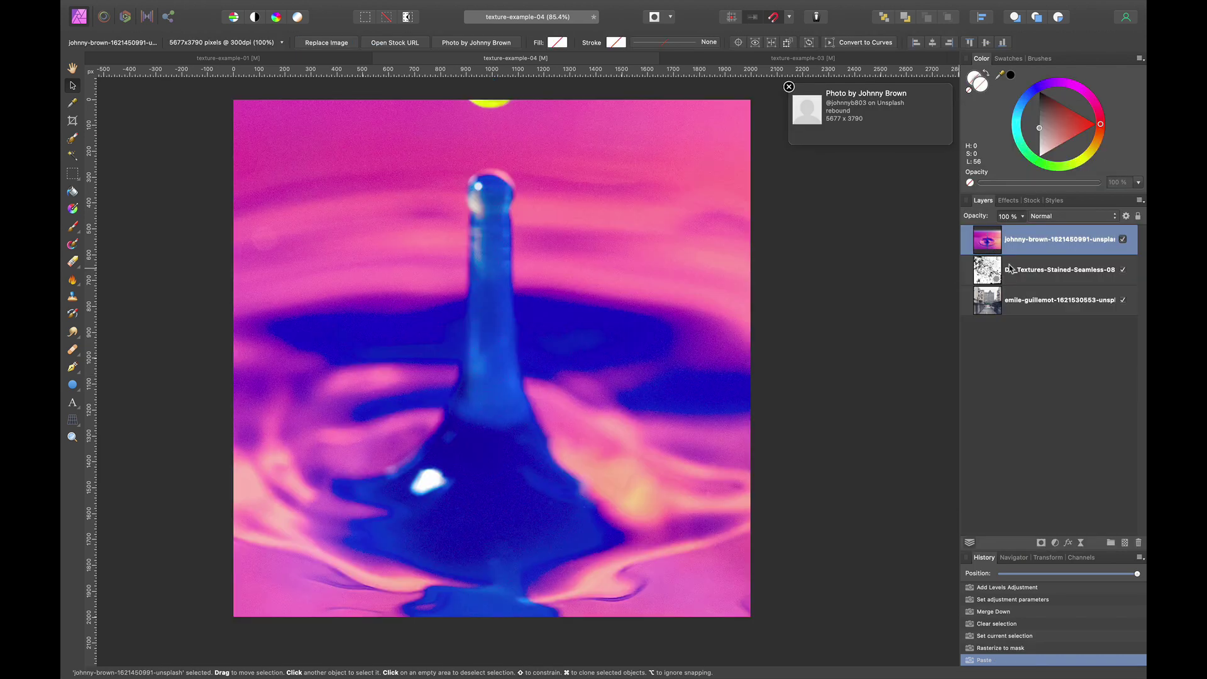
pyautogui.moveTo(986, 238); pyautogui.dragTo(983, 326)
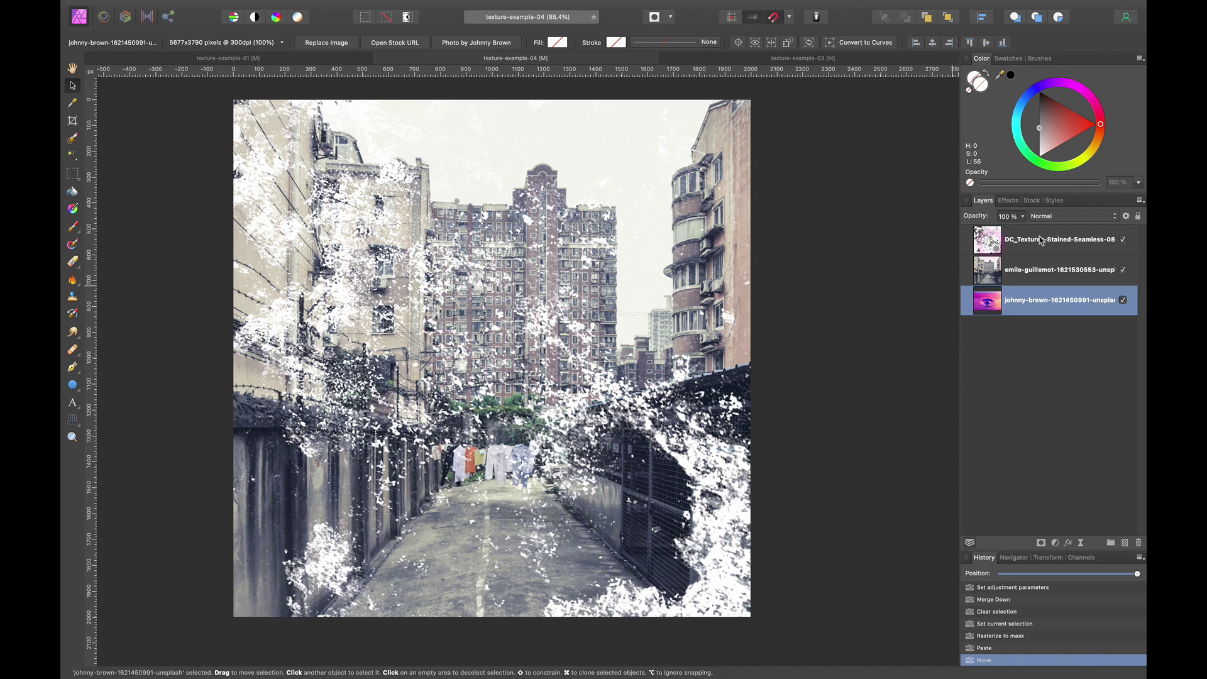
# Step: Apply the texture mask layer to the city photo with Mask to Below
pyautogui.doubleClick(988, 242)
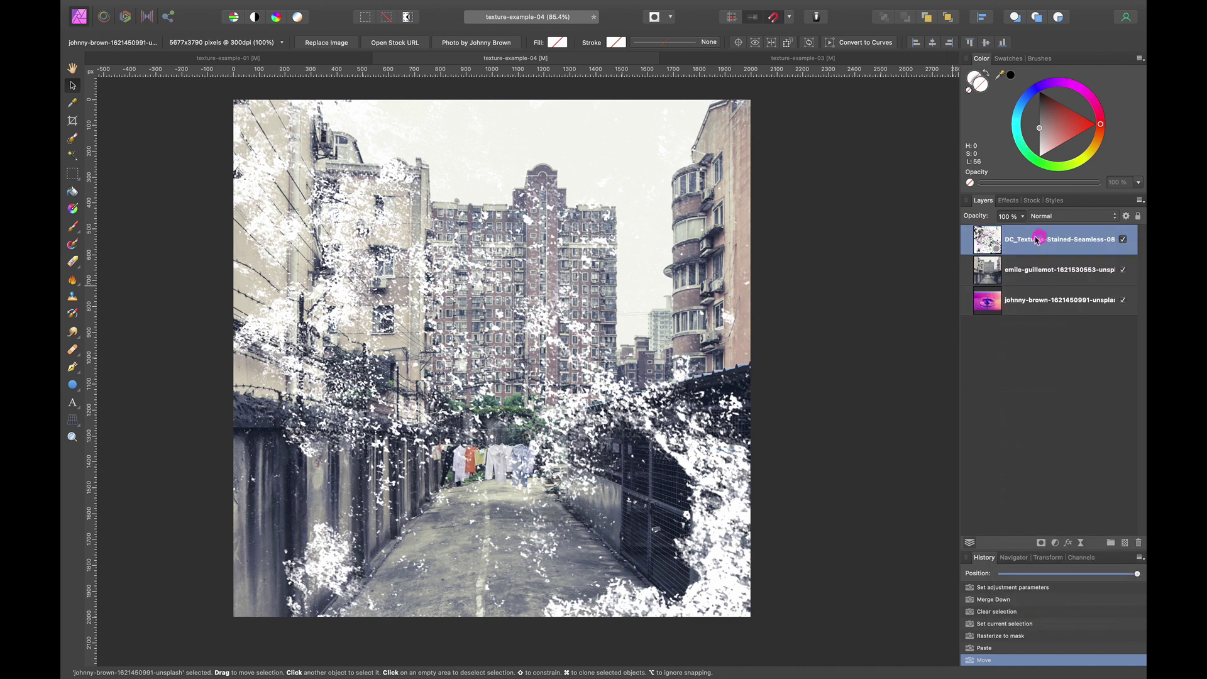
pyautogui.rightClick(999, 249)
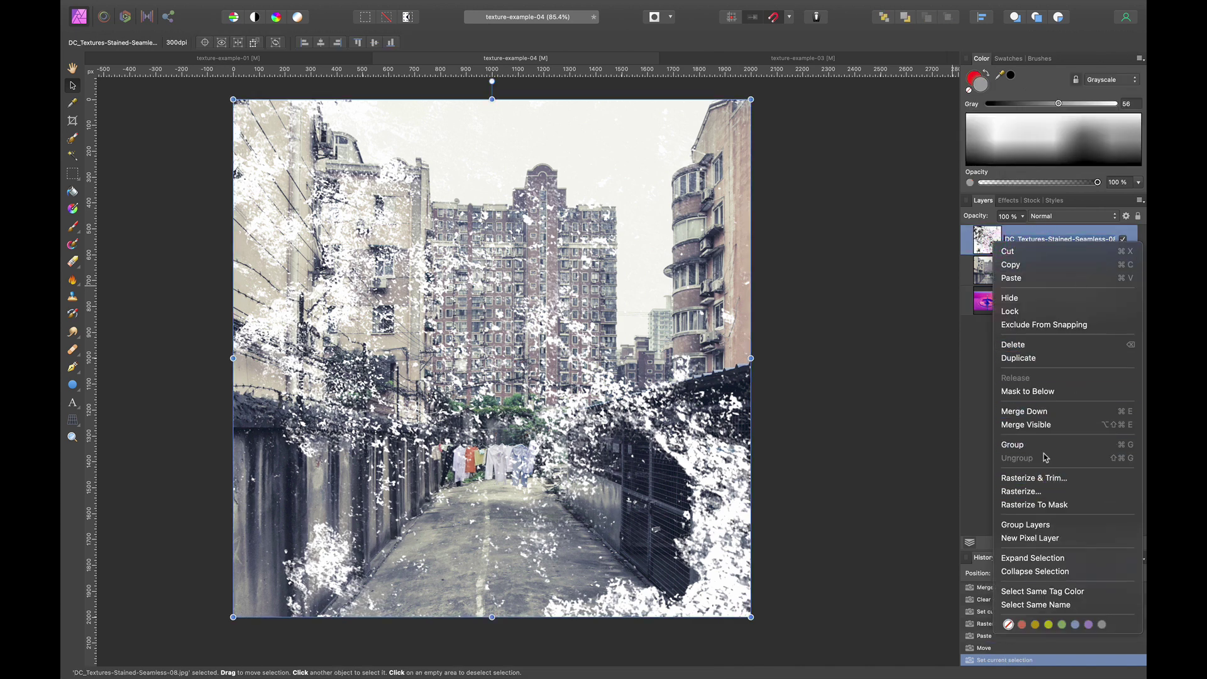
pyautogui.click(1042, 388)
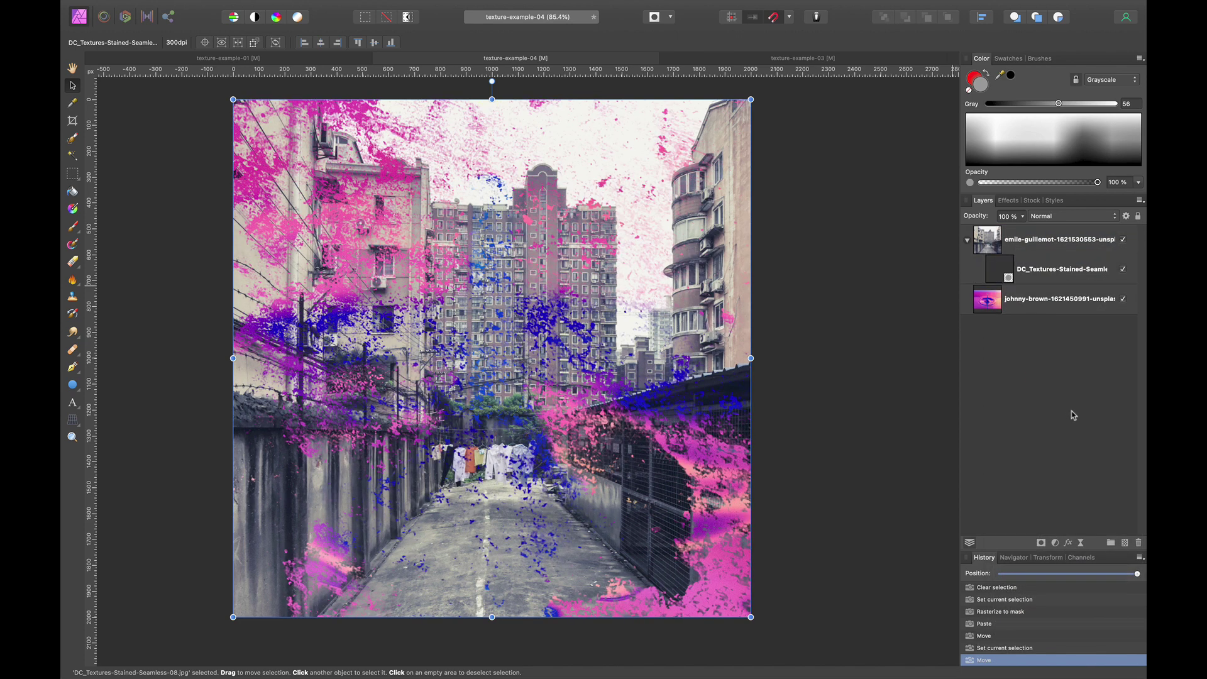
# Step: Choose a 200 px speckled brush from the Sprays and Spatters category for painting on the texture mask
pyautogui.click(691, 391)
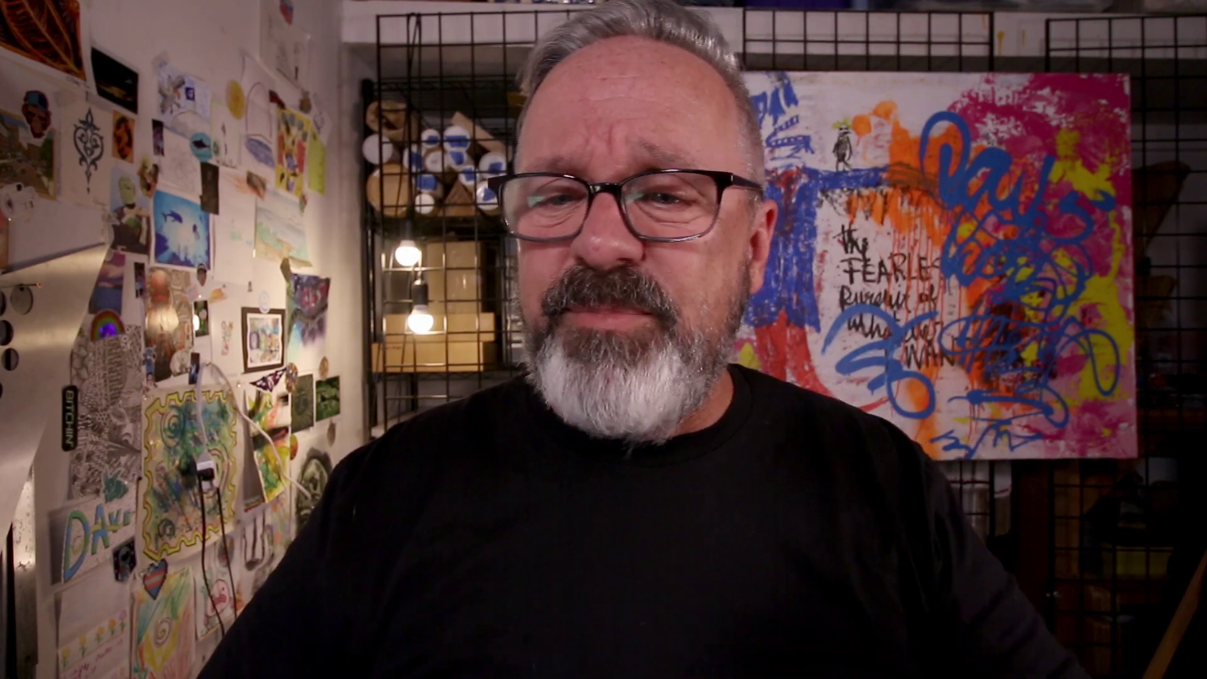
pyautogui.click(1029, 75)
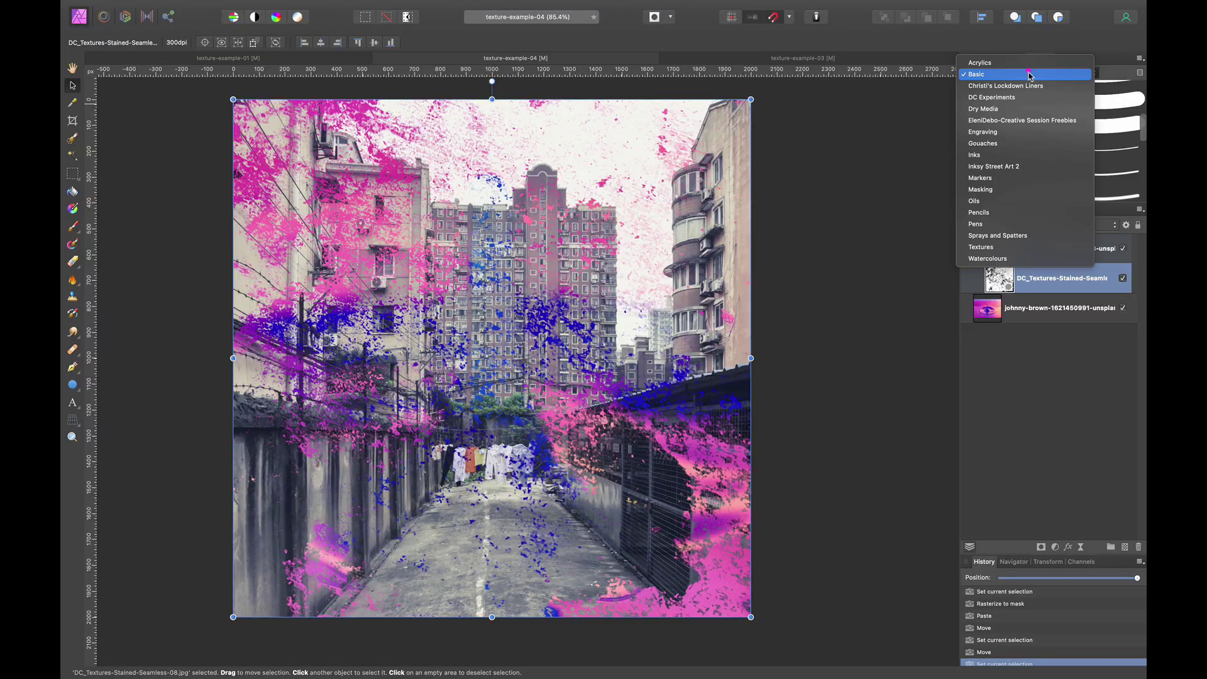
pyautogui.click(1014, 236)
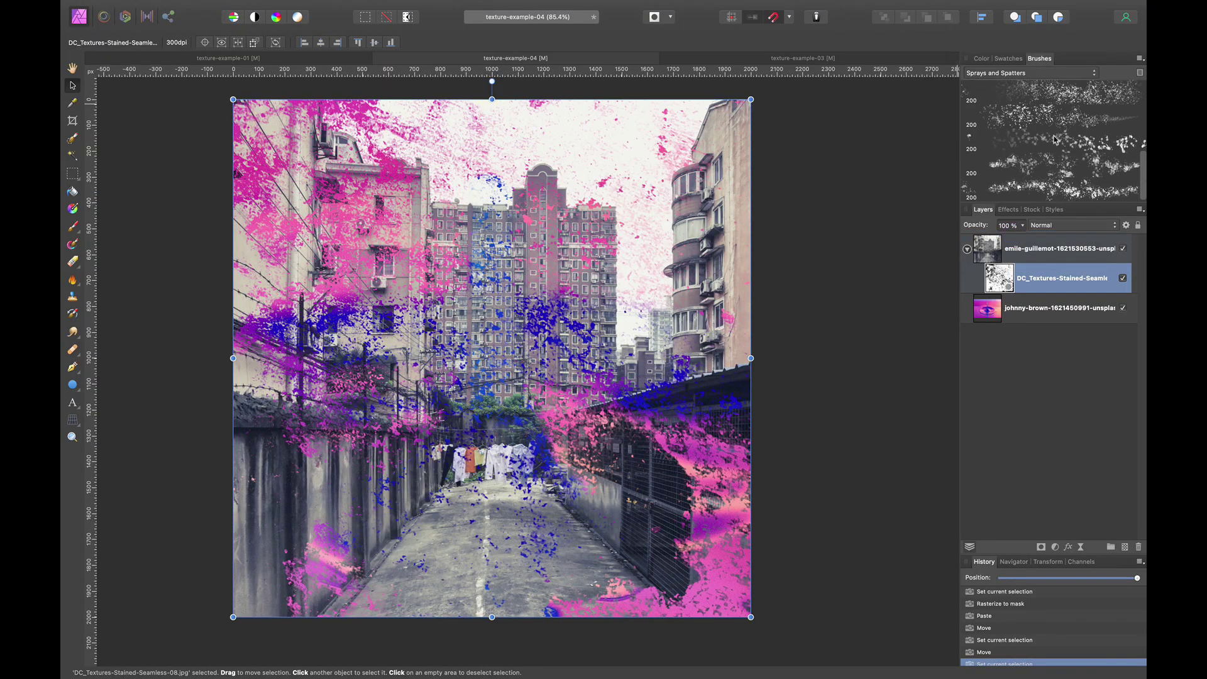
pyautogui.click(1059, 101)
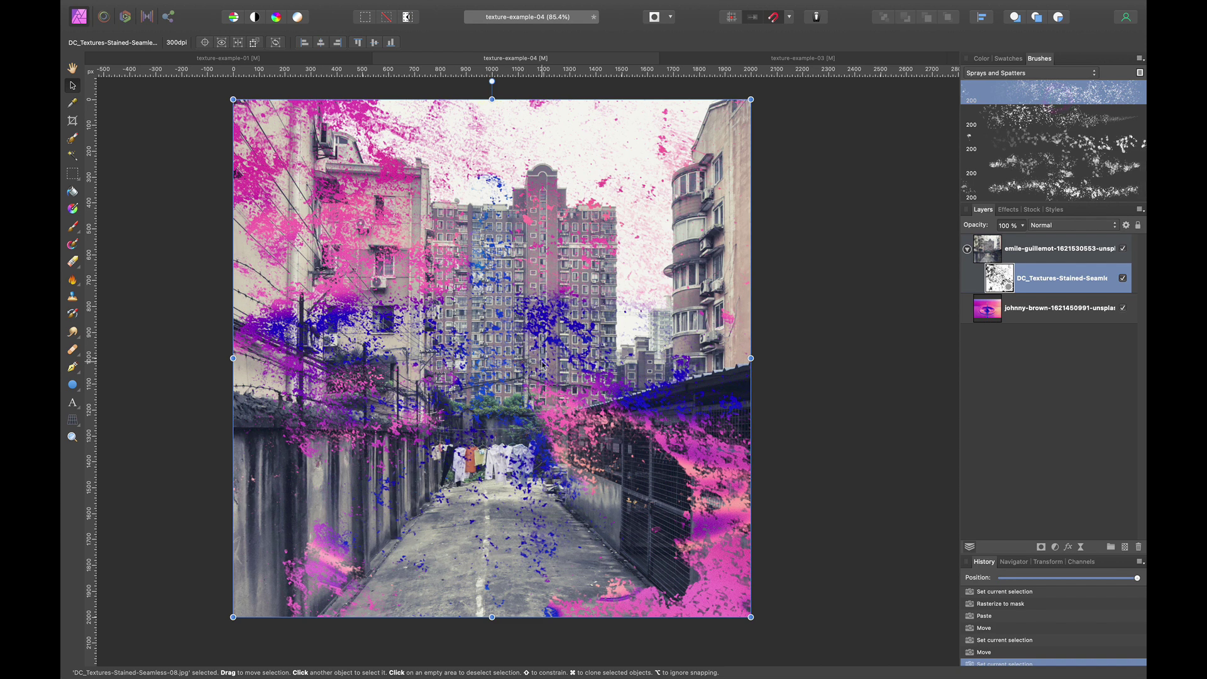
# Step: Paint white on the texture mask over the central buildings and alley to restore the city photo there
pyautogui.click(981, 57)
pyautogui.click(484, 414)
pyautogui.moveTo(484, 415)
pyautogui.mouseDown()
pyautogui.moveTo(526, 356)
pyautogui.moveTo(536, 501)
pyautogui.moveTo(577, 407)
pyautogui.moveTo(552, 406)
pyautogui.moveTo(547, 345)
pyautogui.mouseUp()
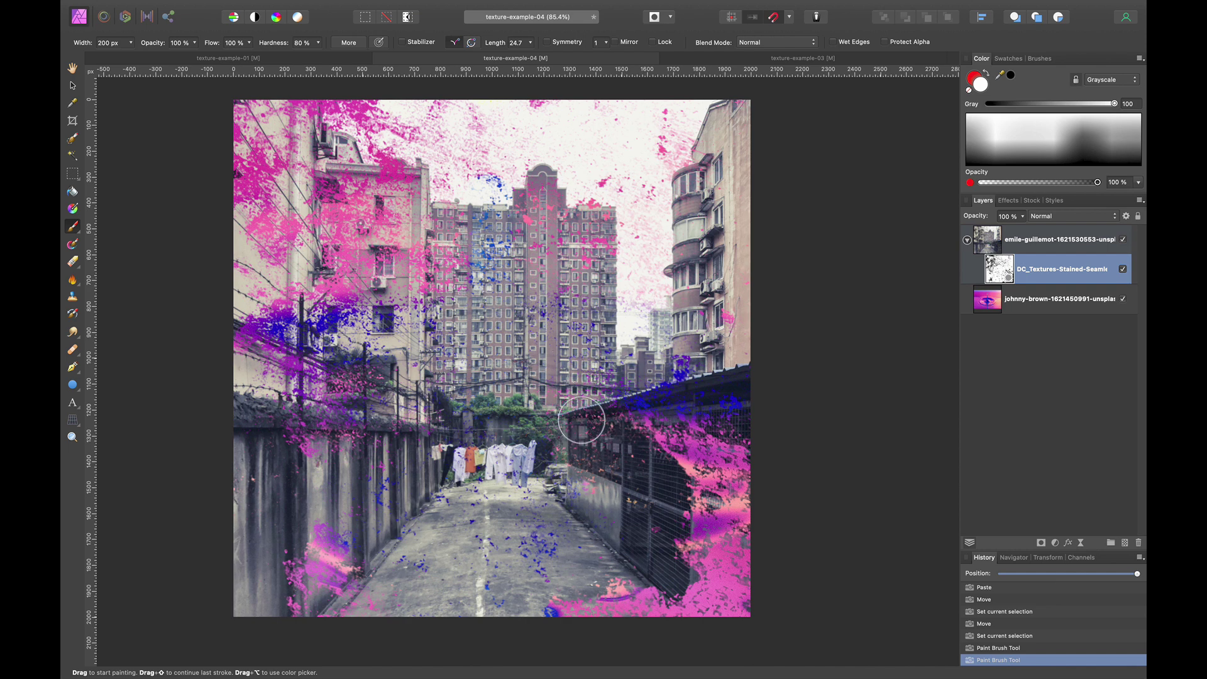
pyautogui.click(436, 468)
pyautogui.click(533, 478)
pyautogui.click(554, 486)
pyautogui.click(647, 404)
pyautogui.click(518, 247)
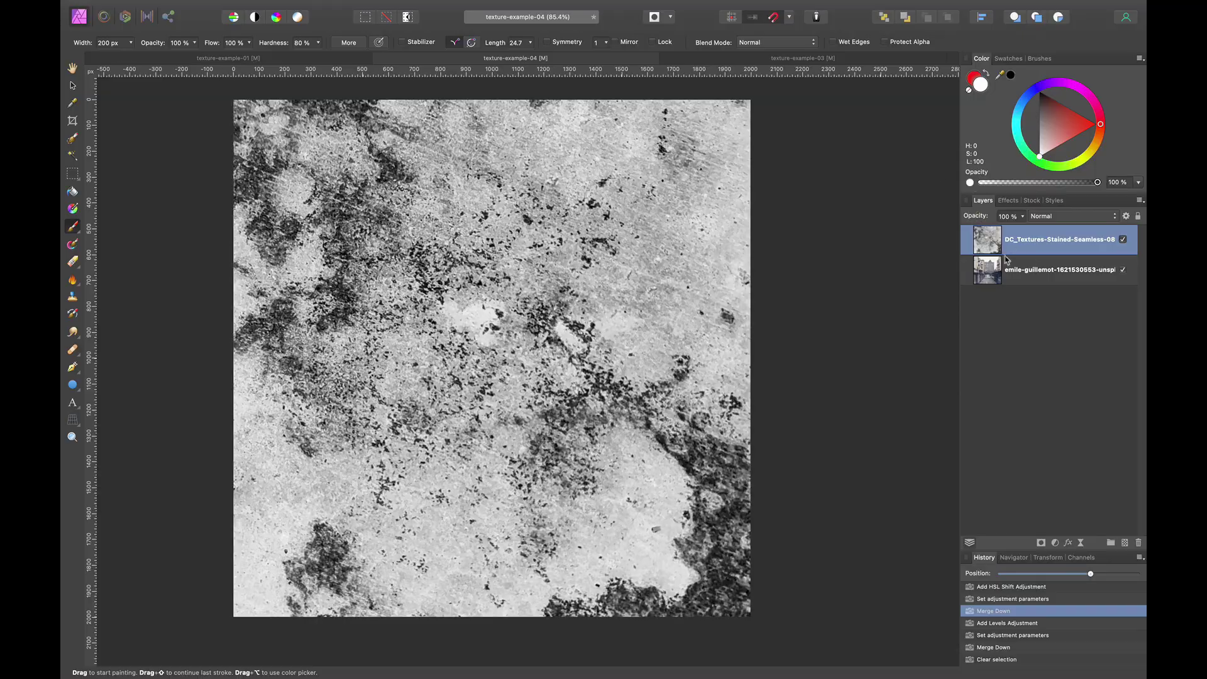
# Step: Try the Vivid Light blend mode on the grey texture layer above the city photo, and invert the texture
pyautogui.click(1072, 217)
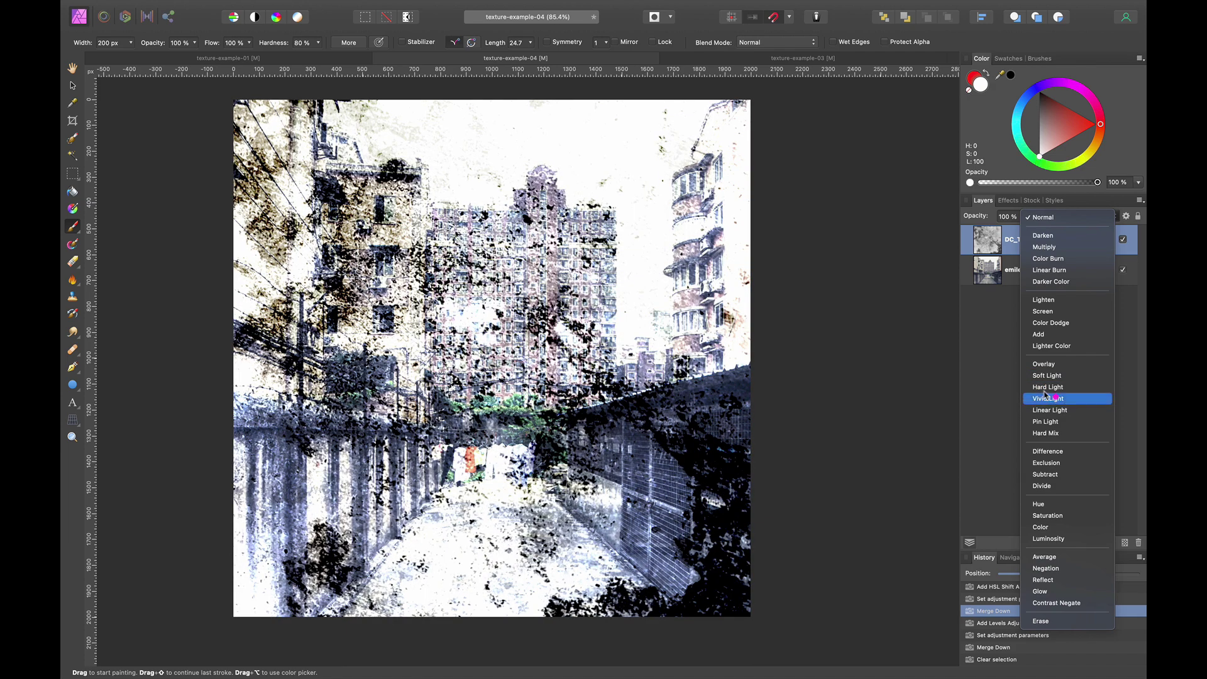
pyautogui.click(1053, 398)
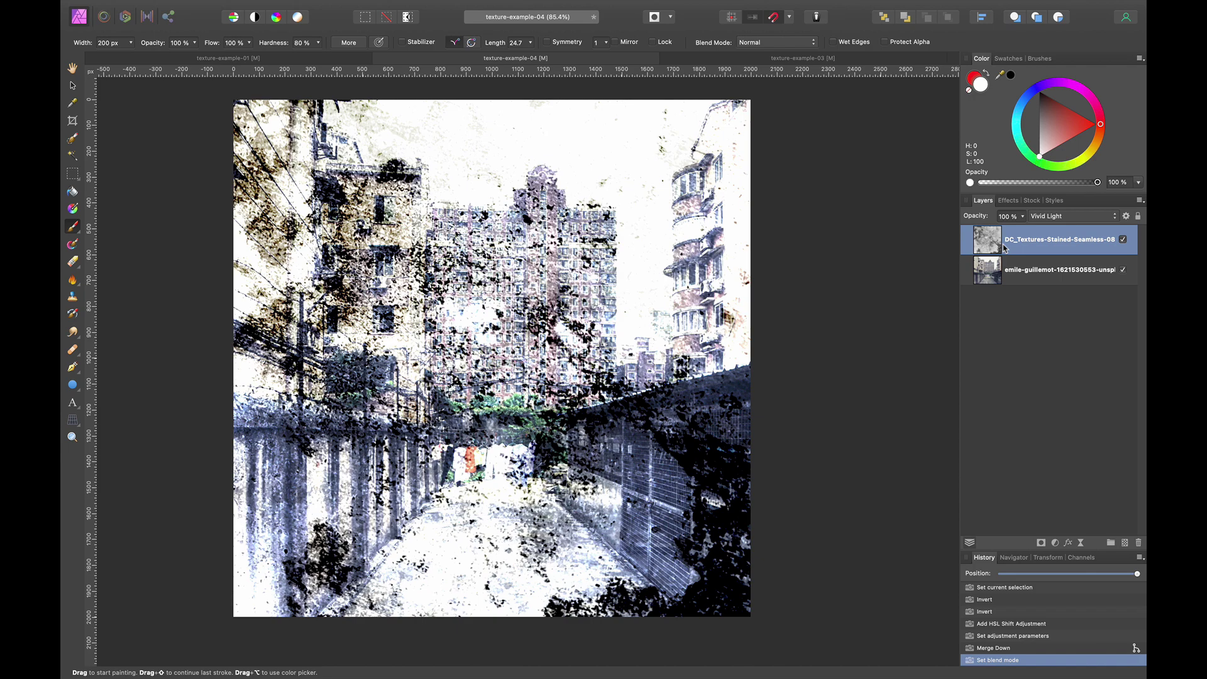
pyautogui.press('super+i')
# Step: Set the grey texture layer's blend mode to Overlay and lower its opacity over the city photo
pyautogui.click(1054, 216)
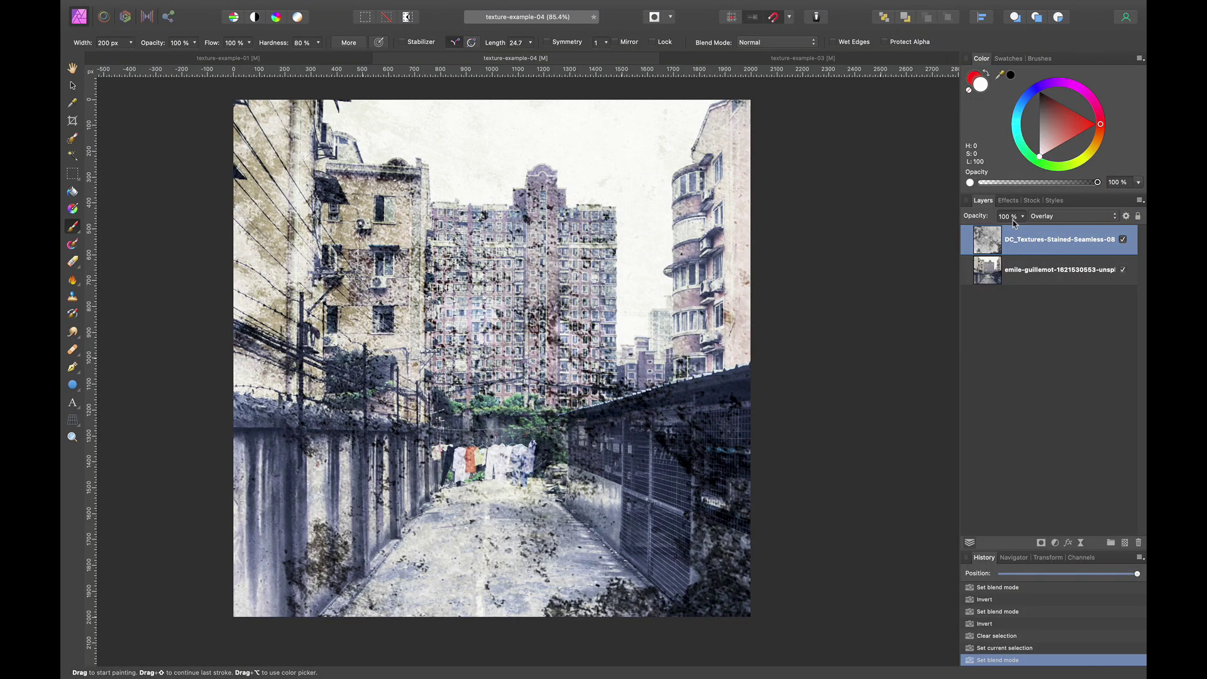
pyautogui.click(1022, 217)
pyautogui.moveTo(1023, 230); pyautogui.dragTo(951, 234)
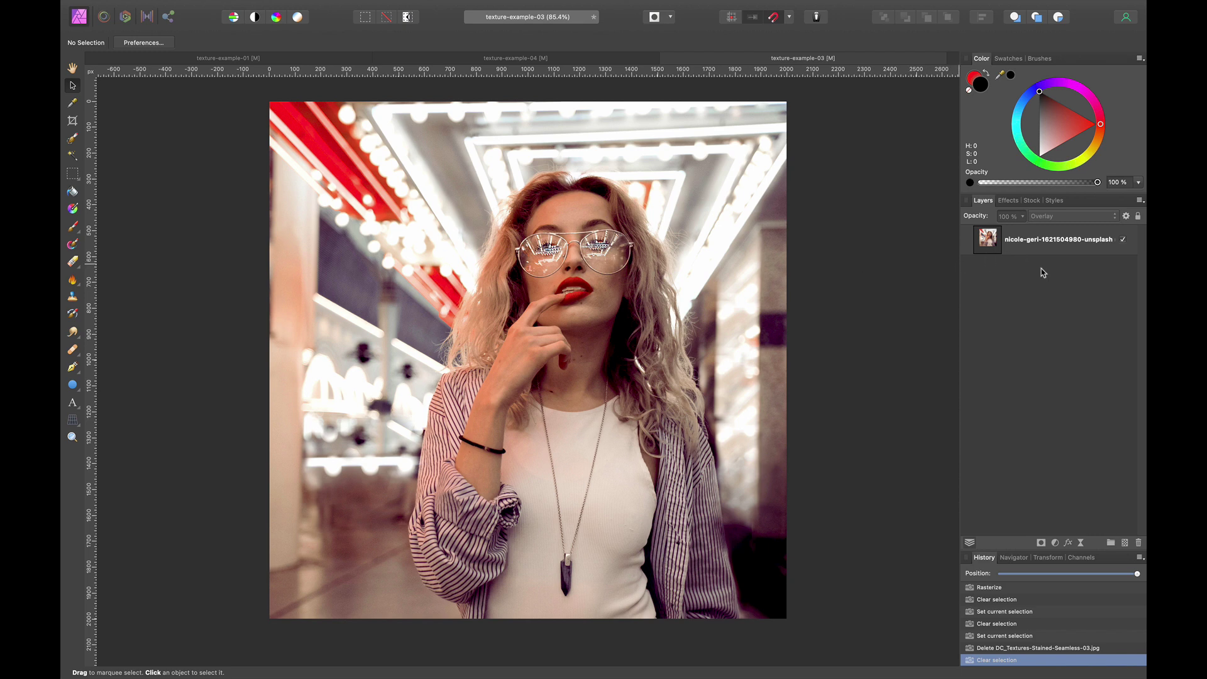
# Step: Add a Gradient Map adjustment above the portrait photo in the texture-example-03 document
pyautogui.click(1061, 241)
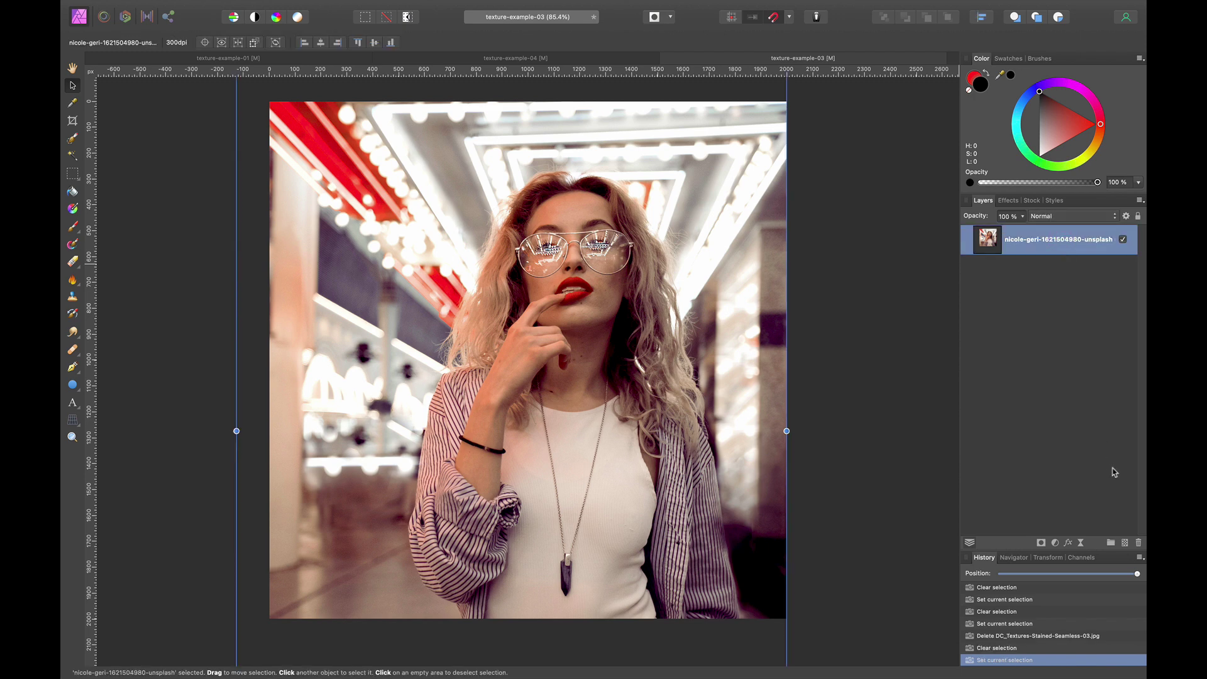
pyautogui.click(1068, 543)
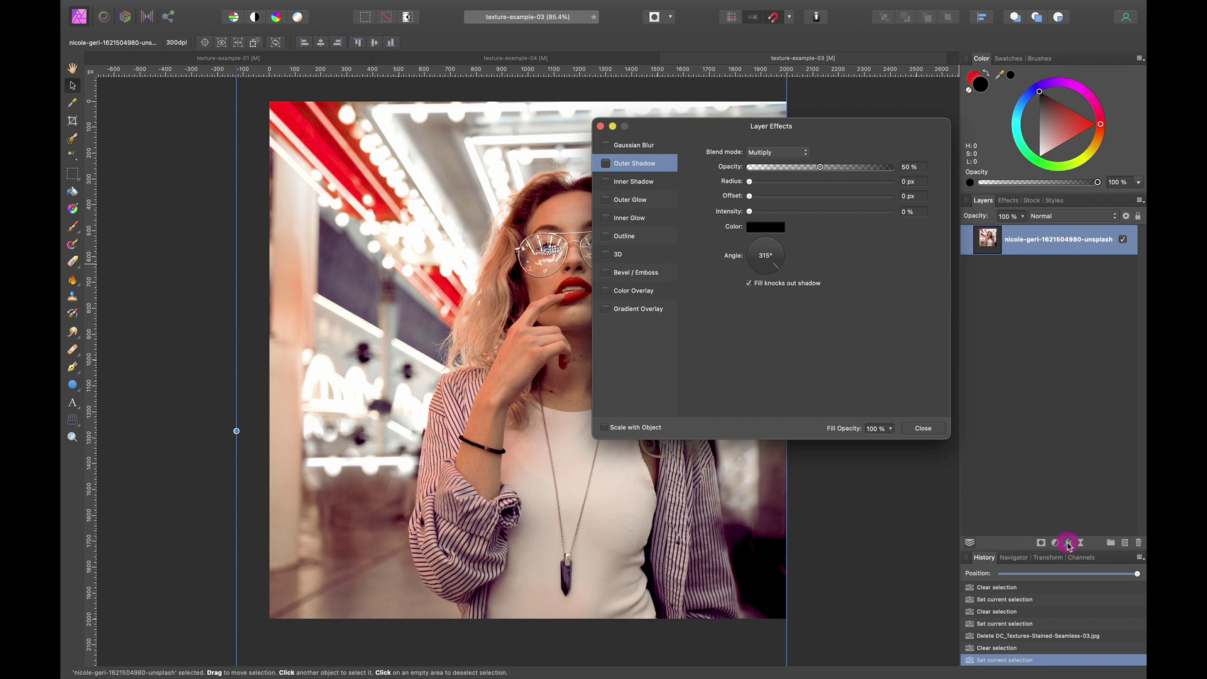
pyautogui.click(1054, 542)
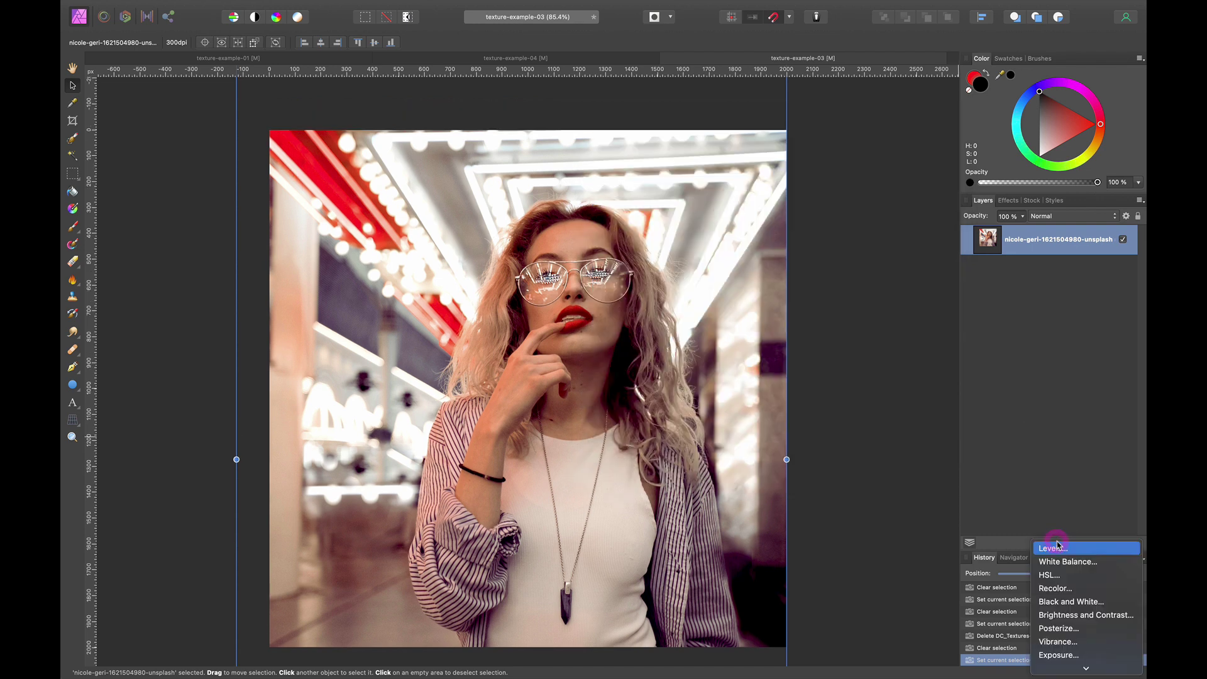
pyautogui.moveTo(1085, 668)
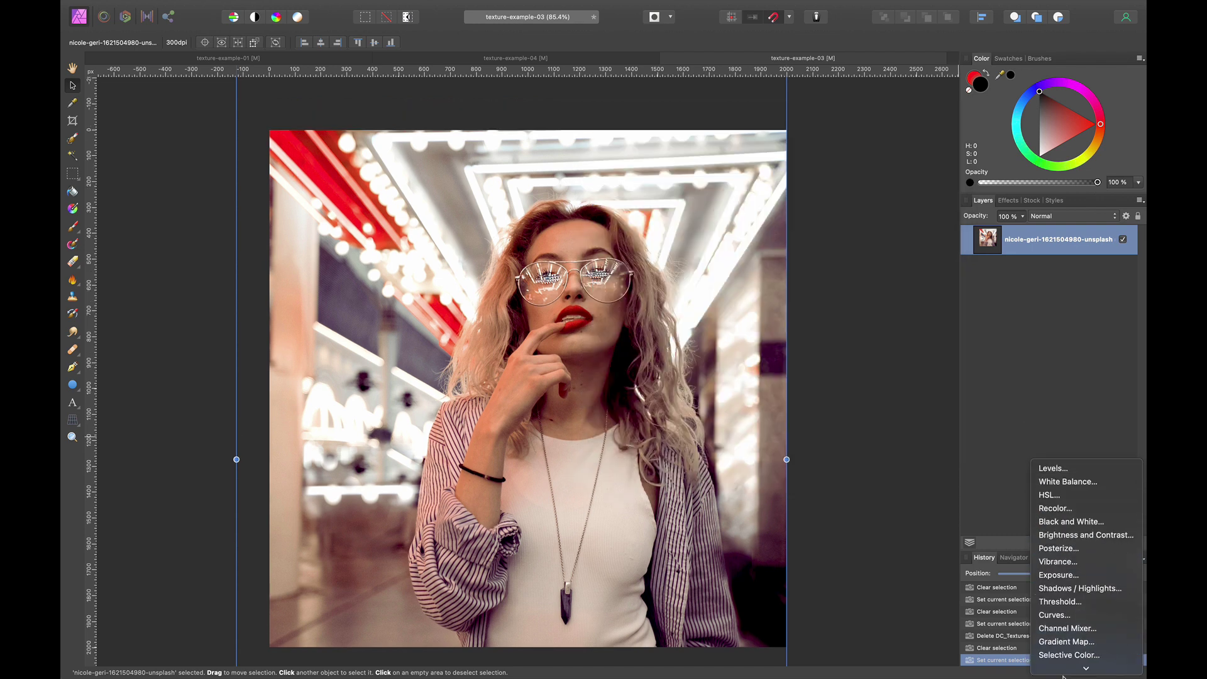
pyautogui.click(1086, 559)
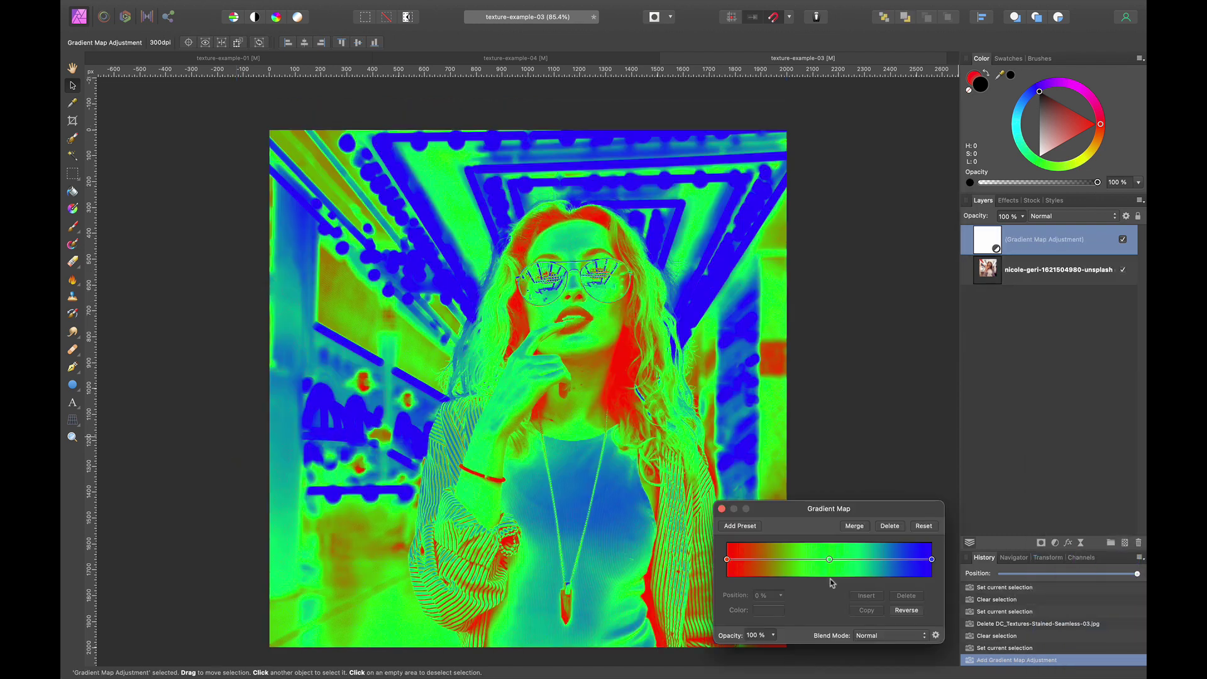
# Step: Reduce the gradient map to two stops, dark blue (RGB 0, 0, 174) for shadows and coral (HSL 0, 100, 68) for highlights
pyautogui.click(830, 559)
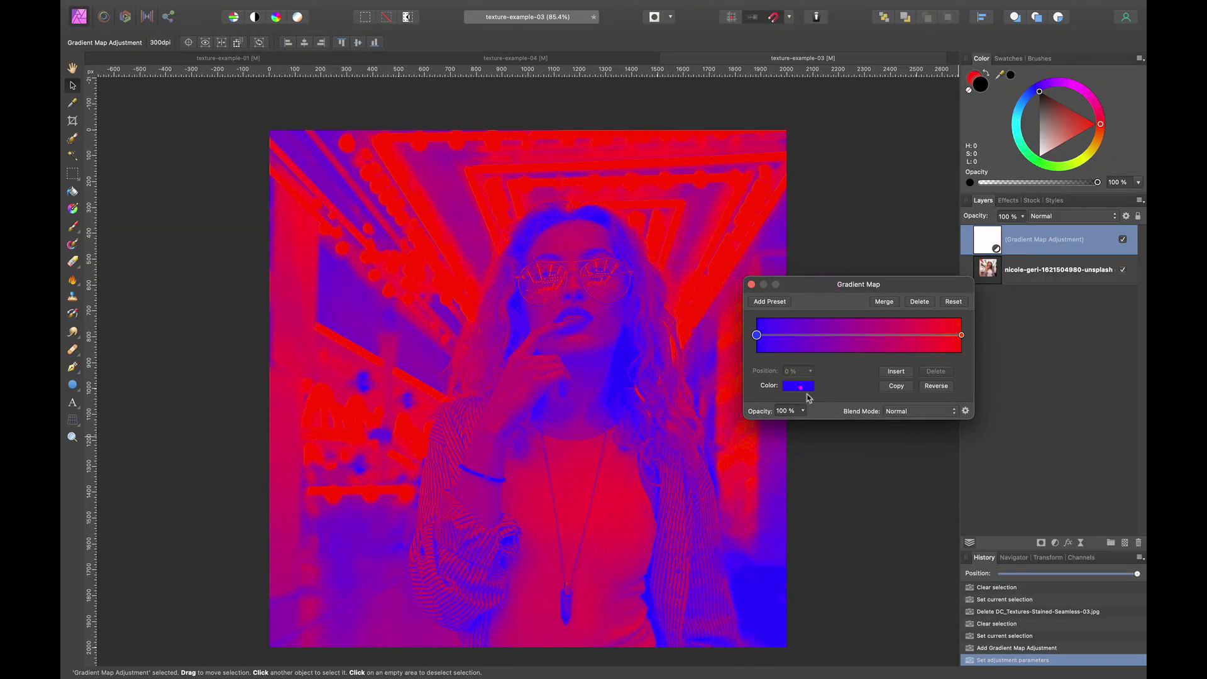
pyautogui.click(801, 388)
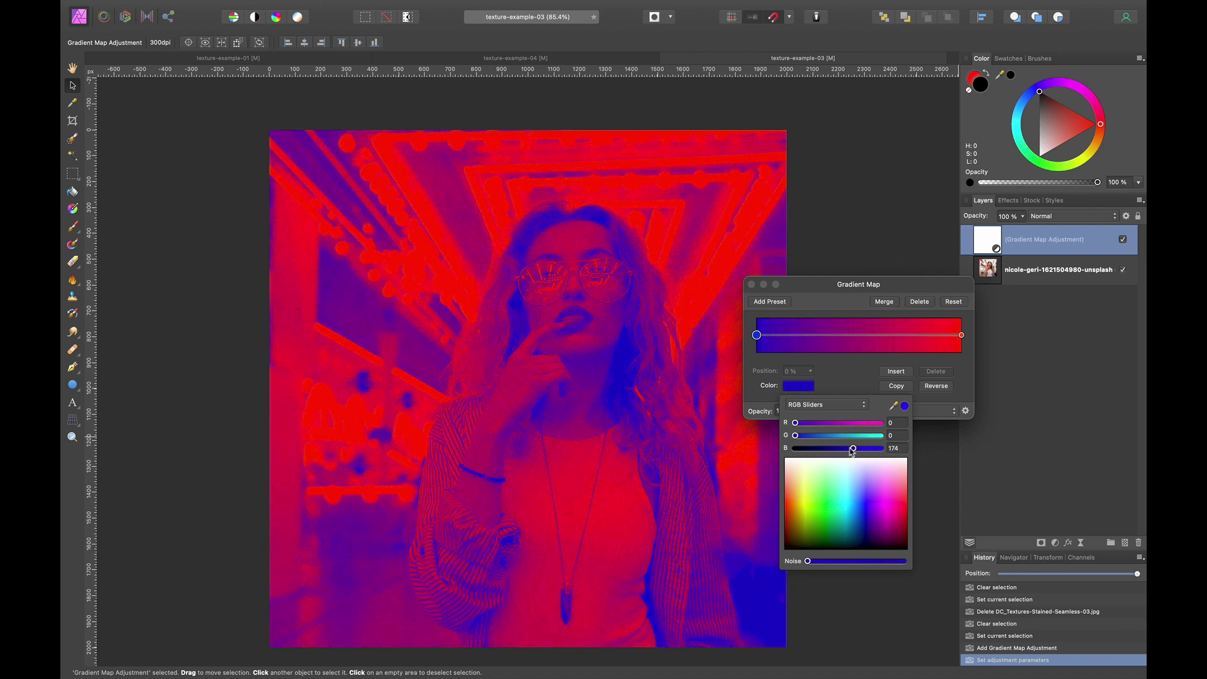
pyautogui.click(961, 334)
pyautogui.click(799, 389)
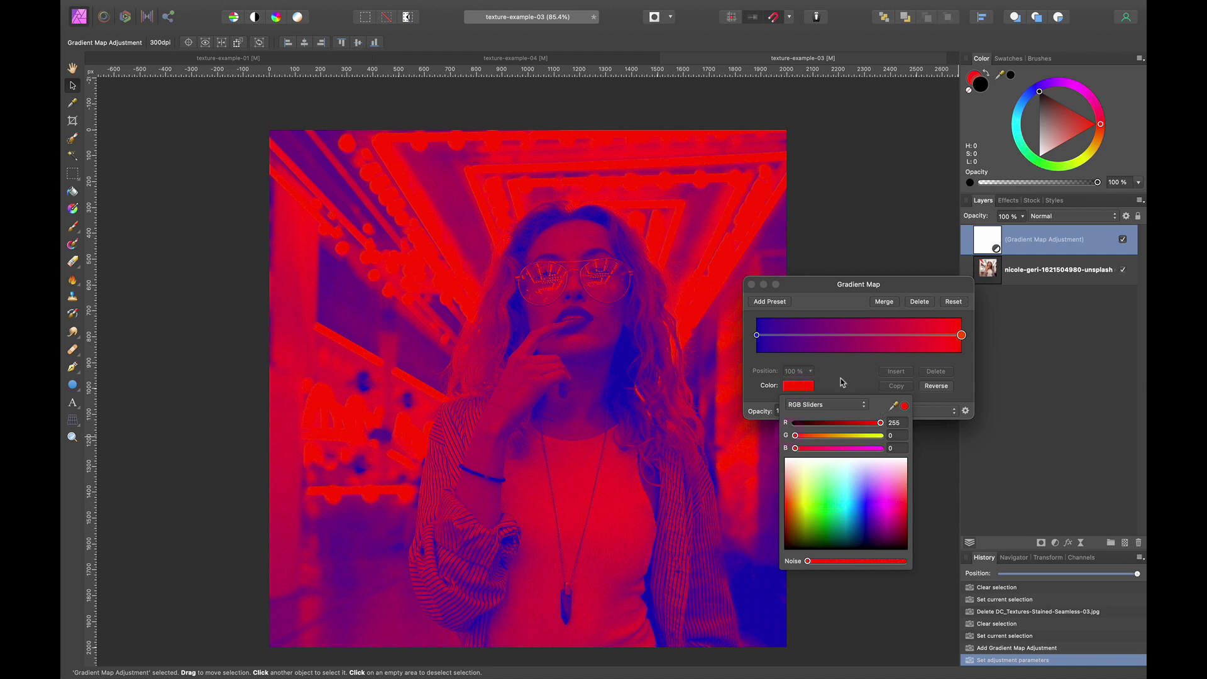
pyautogui.click(828, 407)
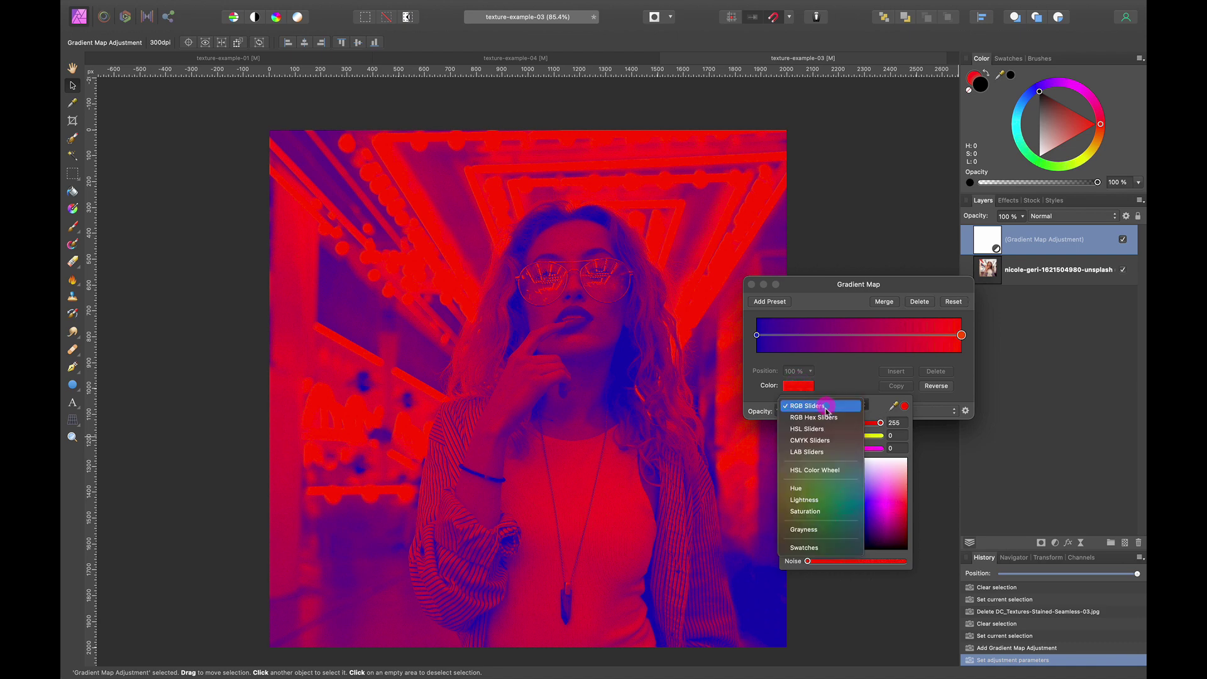
pyautogui.click(815, 470)
pyautogui.moveTo(886, 488); pyautogui.dragTo(879, 501)
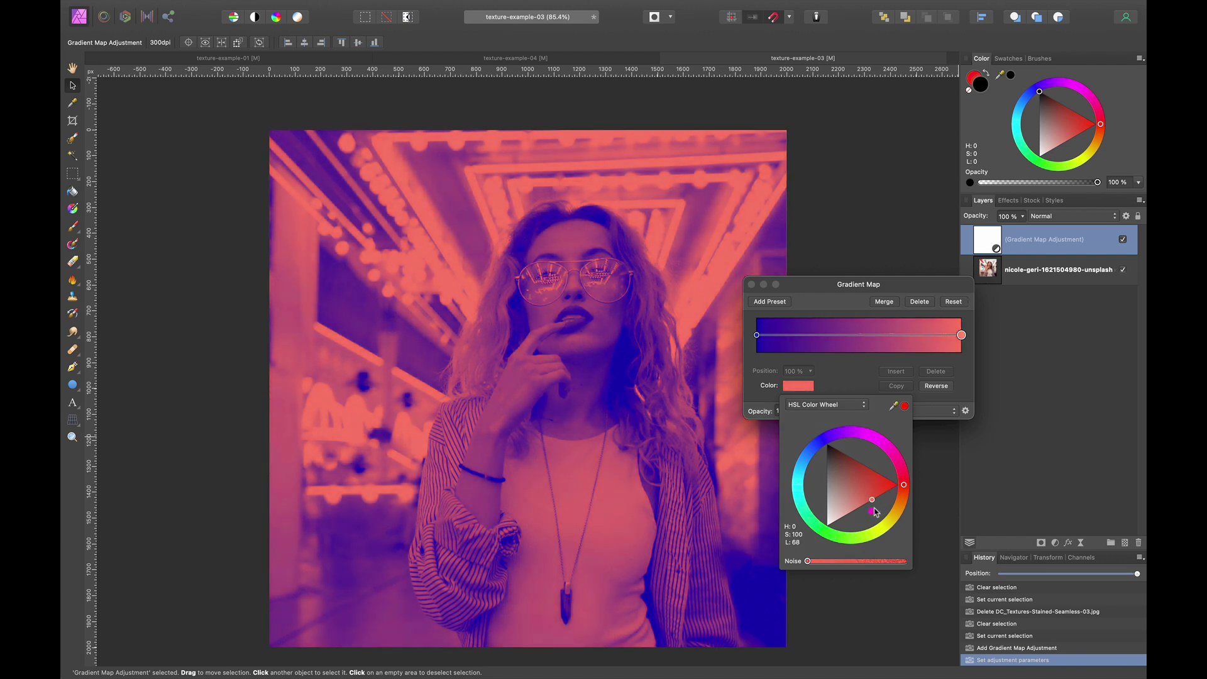
pyautogui.click(853, 302)
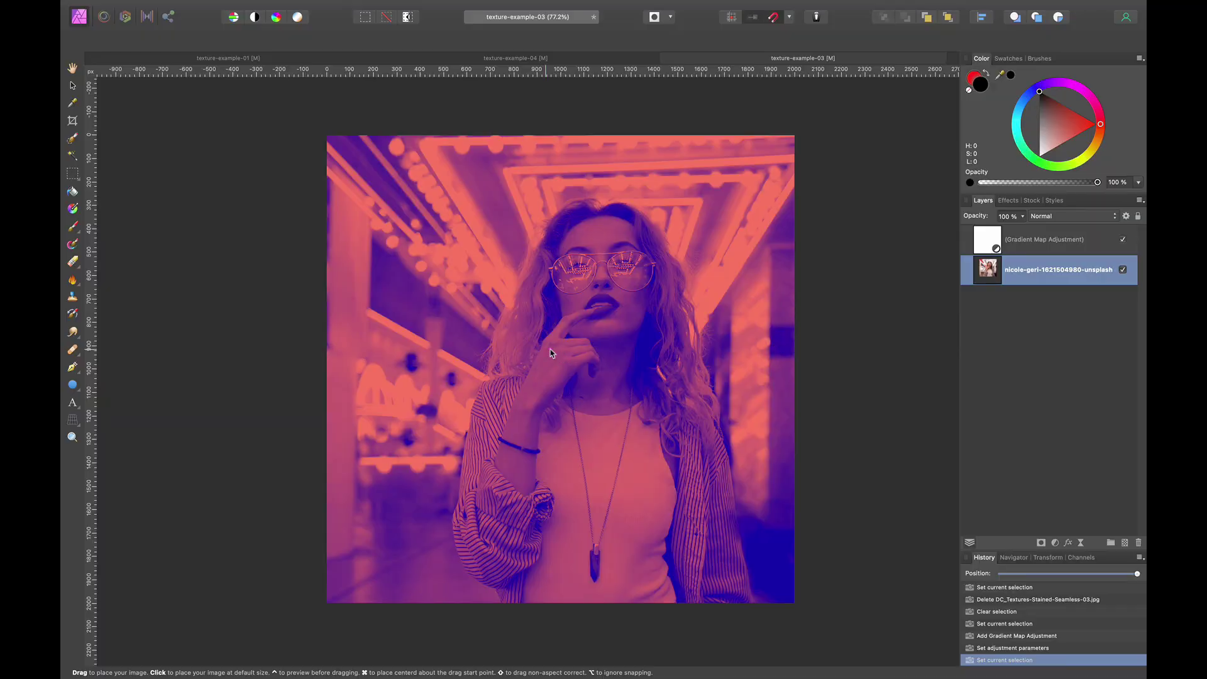
# Step: Place the DC_Textures-Stained-Seamless-09 image between the gradient map and the portrait photo, and rotate it clockwise
pyautogui.click(550, 353)
pyautogui.press('super+minus')
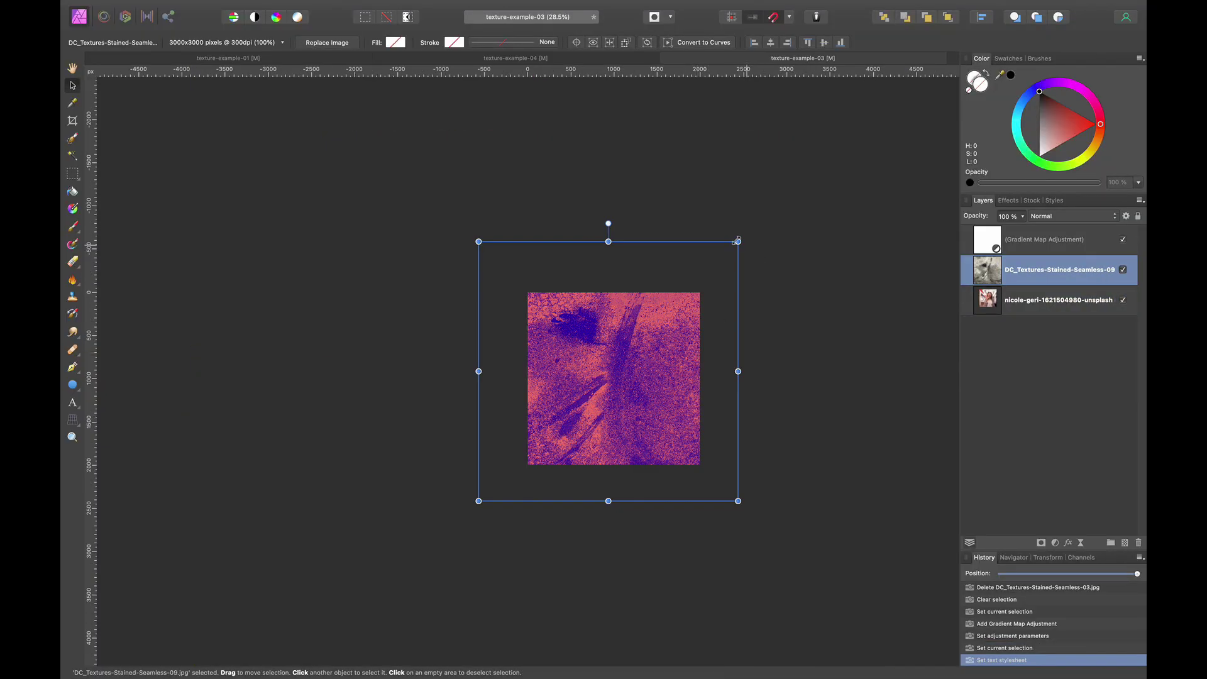
pyautogui.moveTo(743, 238); pyautogui.dragTo(782, 268)
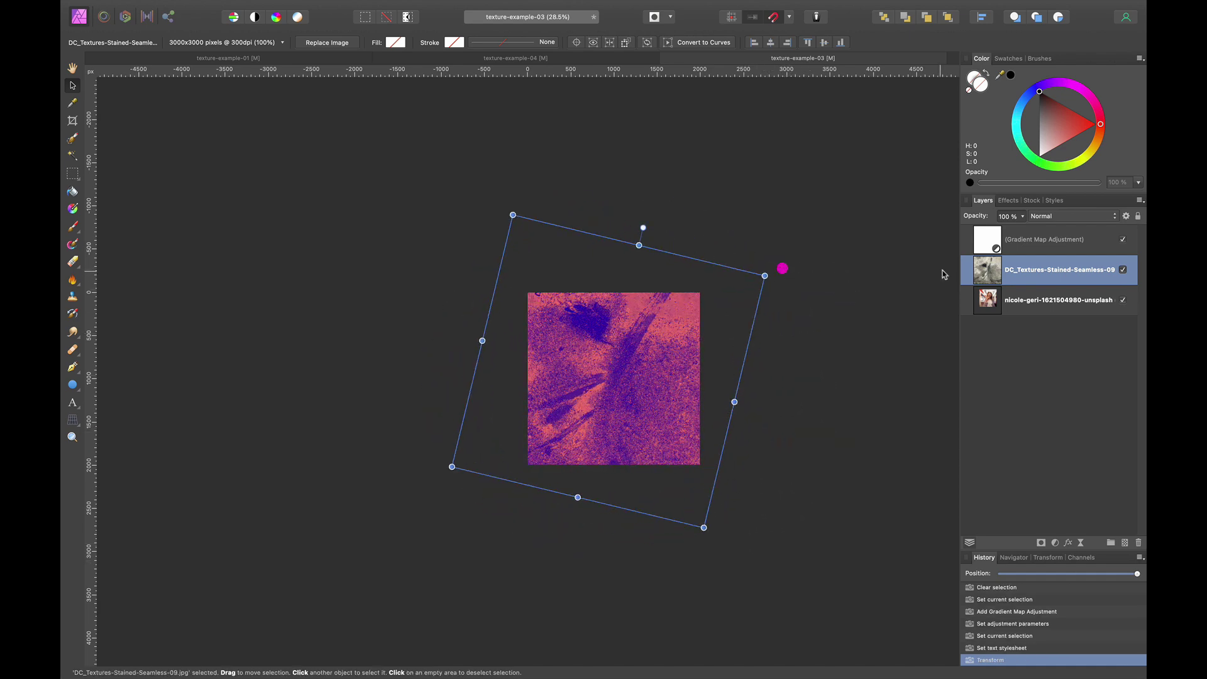
# Step: With the texture at 50% opacity, rotate, scale and reposition it over the portrait, and restore its opacity to 100%
pyautogui.click(1022, 216)
pyautogui.moveTo(1019, 229); pyautogui.dragTo(972, 237)
pyautogui.scroll(3, 500, 466)
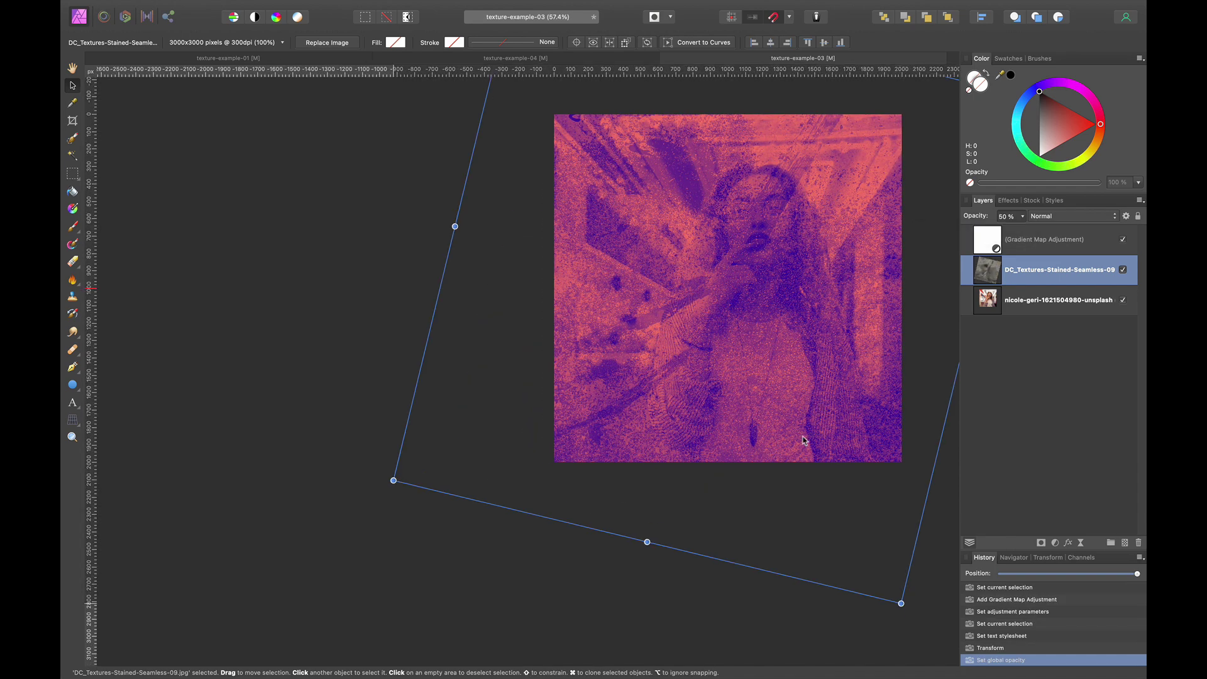
pyautogui.moveTo(815, 416); pyautogui.dragTo(797, 451)
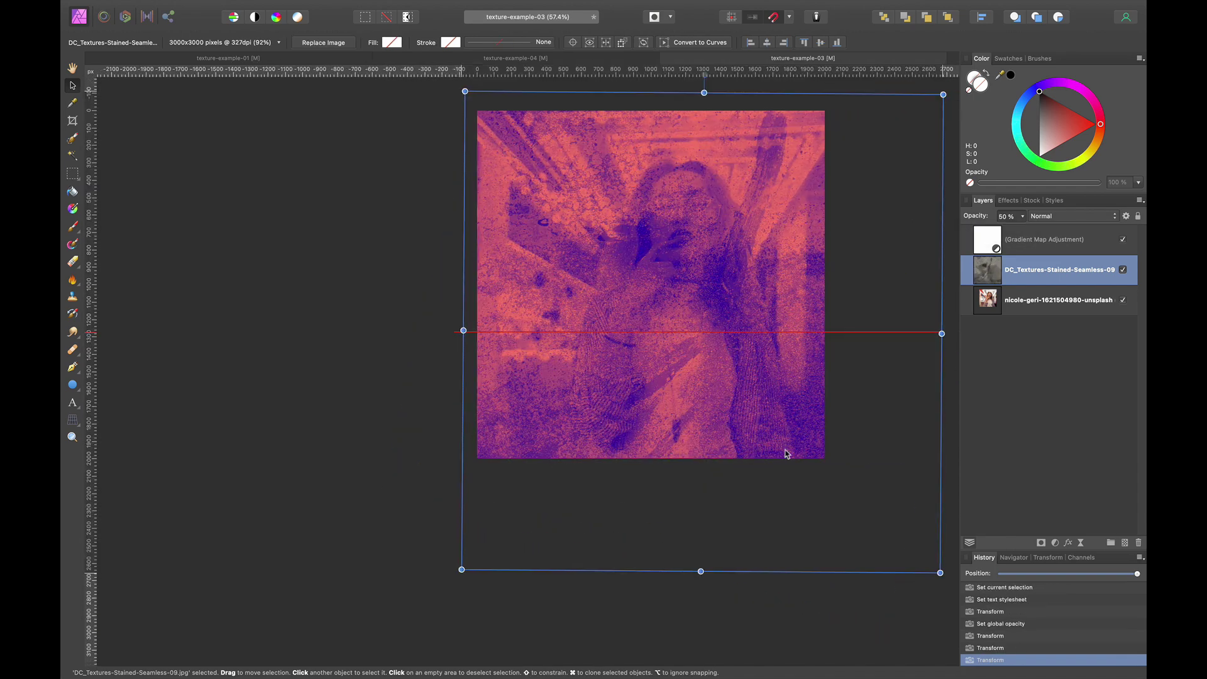
pyautogui.moveTo(786, 452); pyautogui.dragTo(714, 434)
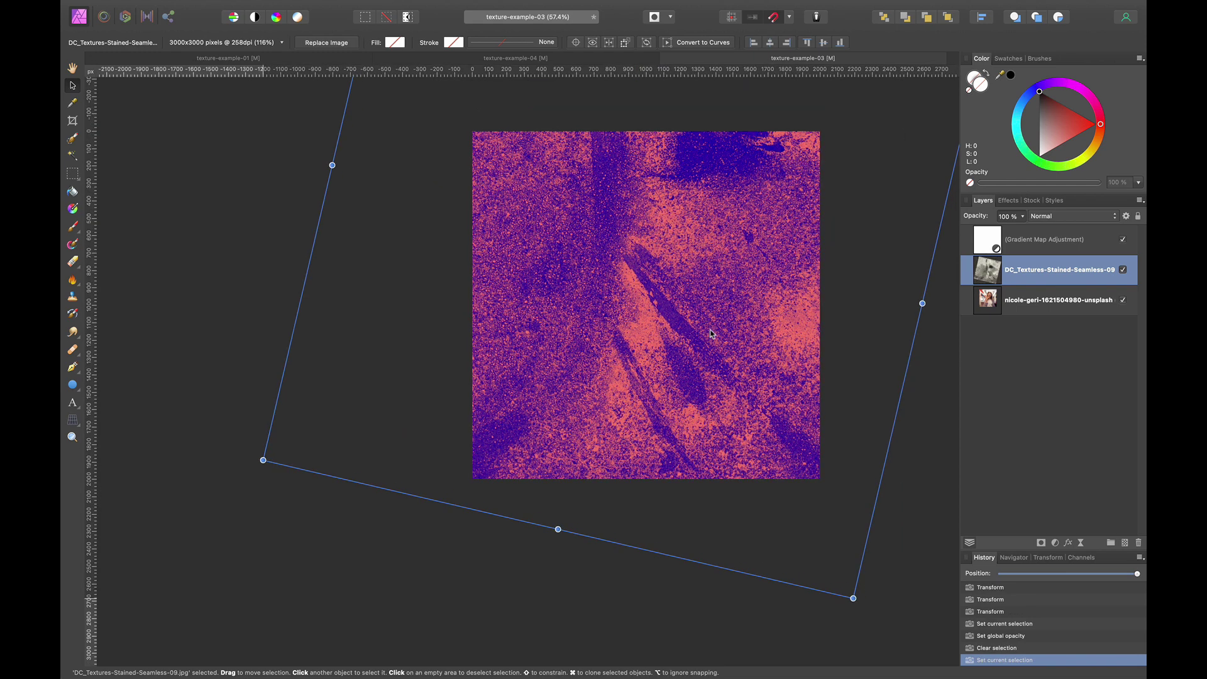
# Step: Invert the texture, and combine it with the gradient map into one pixel layer by grouping and rasterizing them
pyautogui.press('super+i')
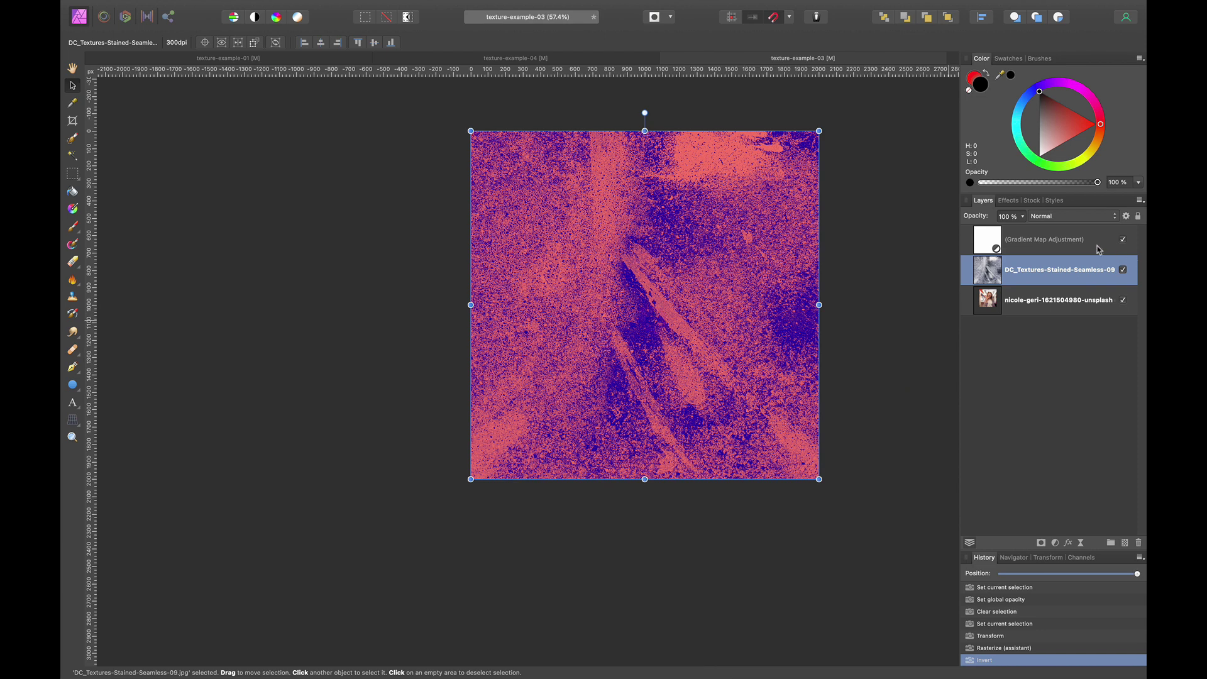
pyautogui.keyDown('shift'); pyautogui.click(1063, 248); pyautogui.keyUp('shift')
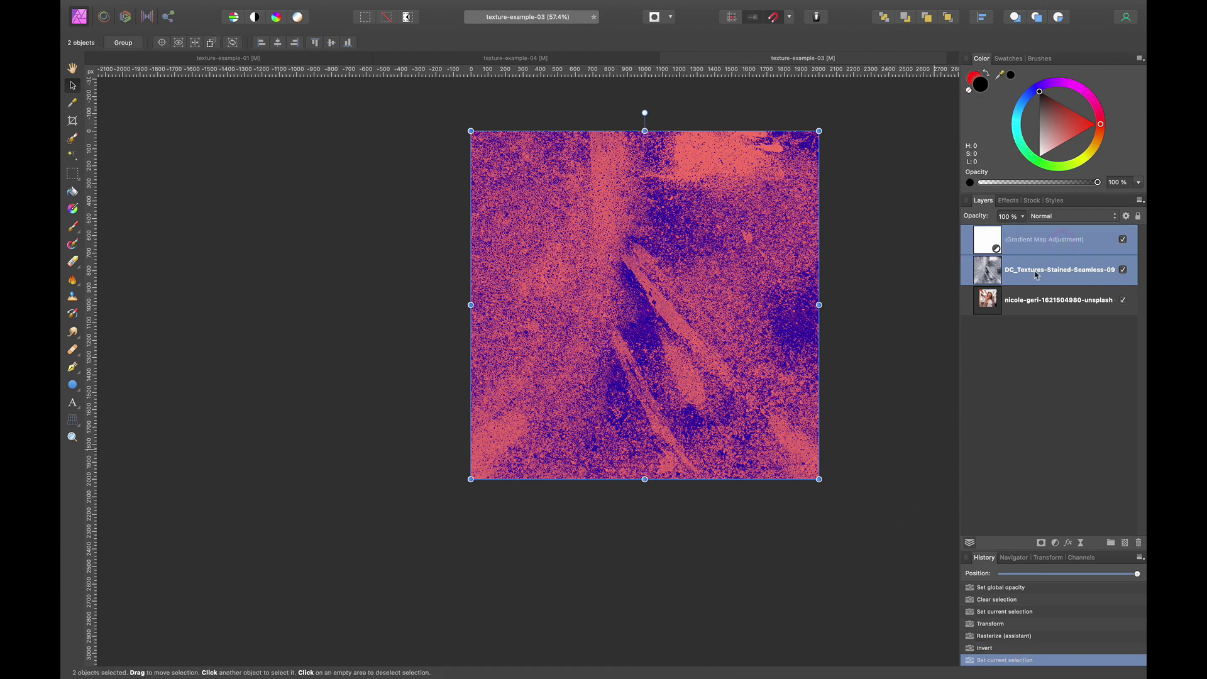
pyautogui.press('super+g')
pyautogui.rightClick(1033, 239)
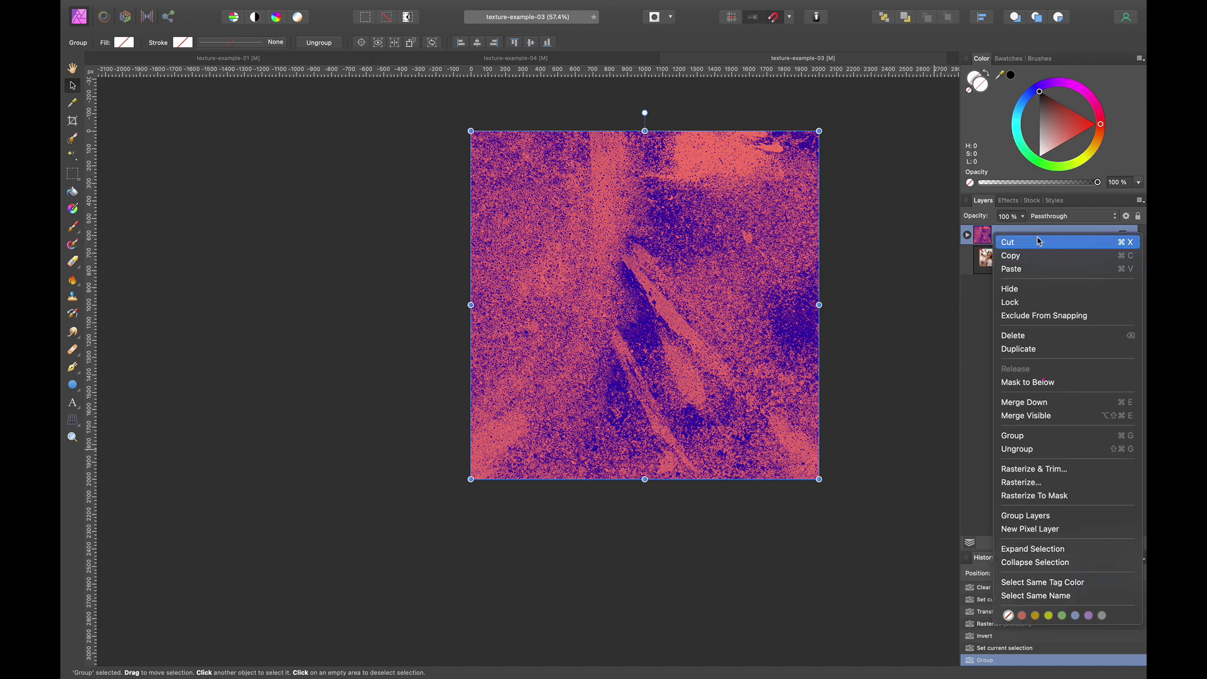
pyautogui.click(1031, 482)
# Step: Try Screen on the rasterized texture layer, and settle on a harder, high-contrast blend mode over the portrait
pyautogui.click(1071, 216)
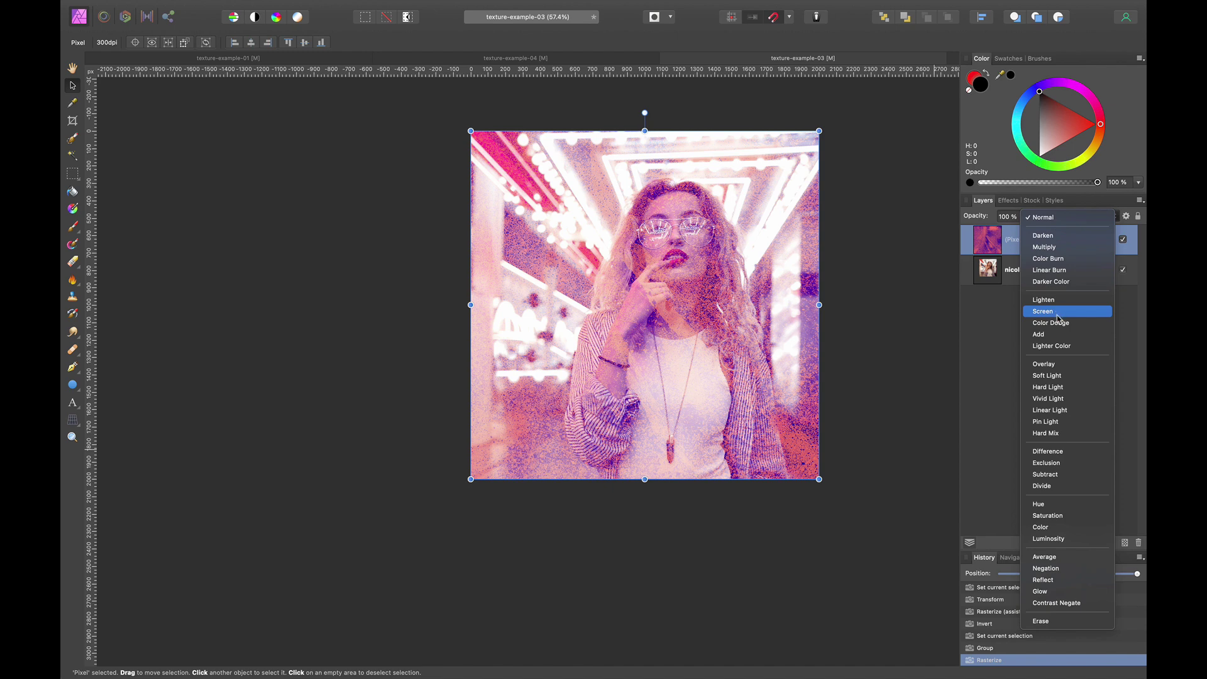
pyautogui.click(1058, 317)
# Step: Duplicate the portrait photo layer and move the copy above the rasterized texture layer
pyautogui.click(1020, 276)
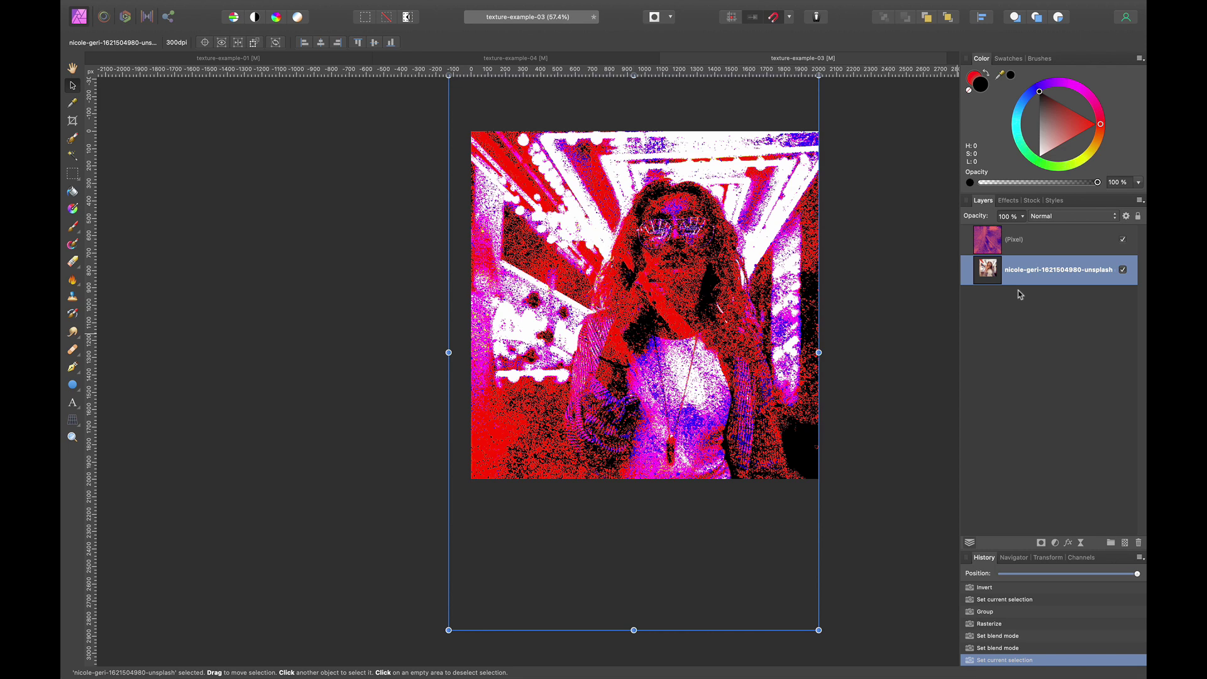
pyautogui.press('super+j')
pyautogui.moveTo(986, 269); pyautogui.dragTo(977, 228)
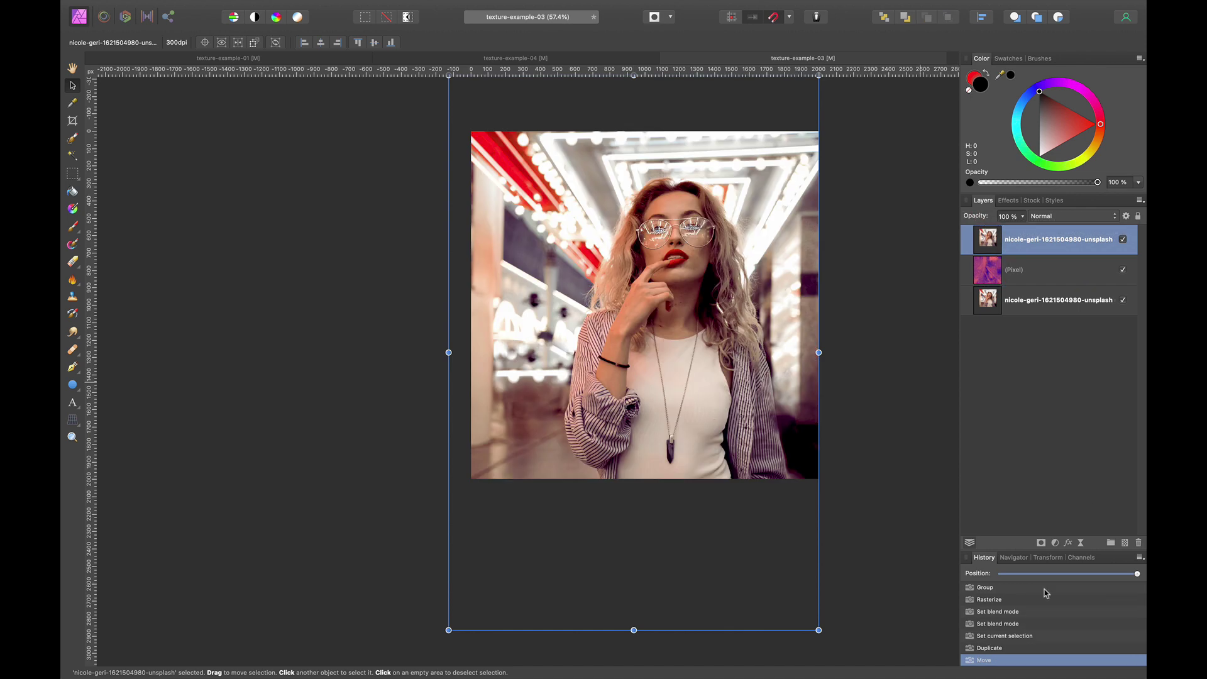
# Step: Add an HSL adjustment above the portrait copy and fully desaturate it to greyscale
pyautogui.click(1055, 544)
pyautogui.click(1062, 578)
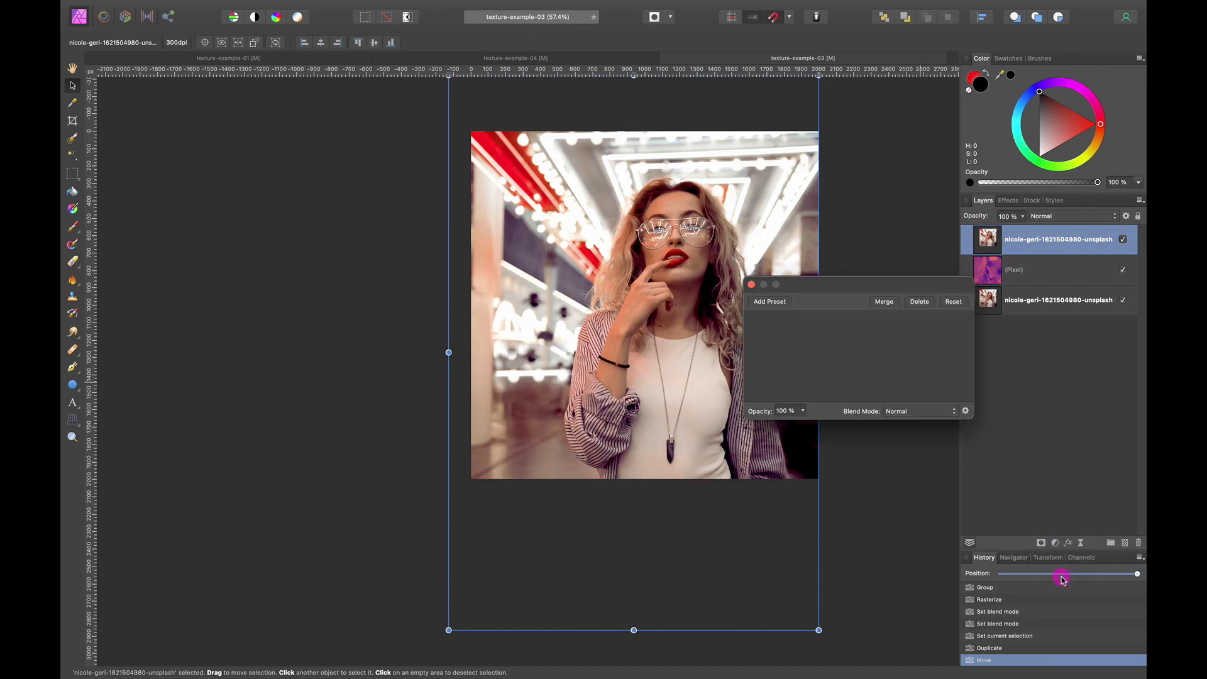
pyautogui.moveTo(839, 363); pyautogui.dragTo(698, 356)
pyautogui.click(751, 143)
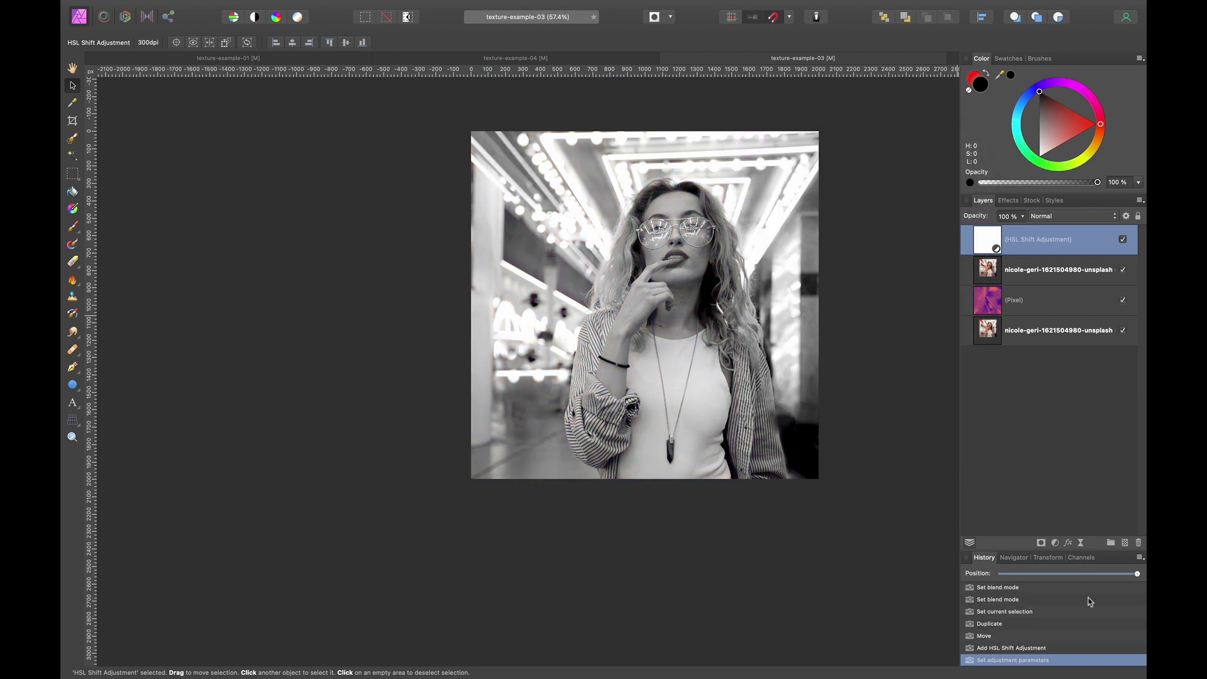
# Step: Add a Curves adjustment above the HSL adjustment, darkening the shadows and brightening the highlights for a stark black-and-white contrast
pyautogui.click(1056, 543)
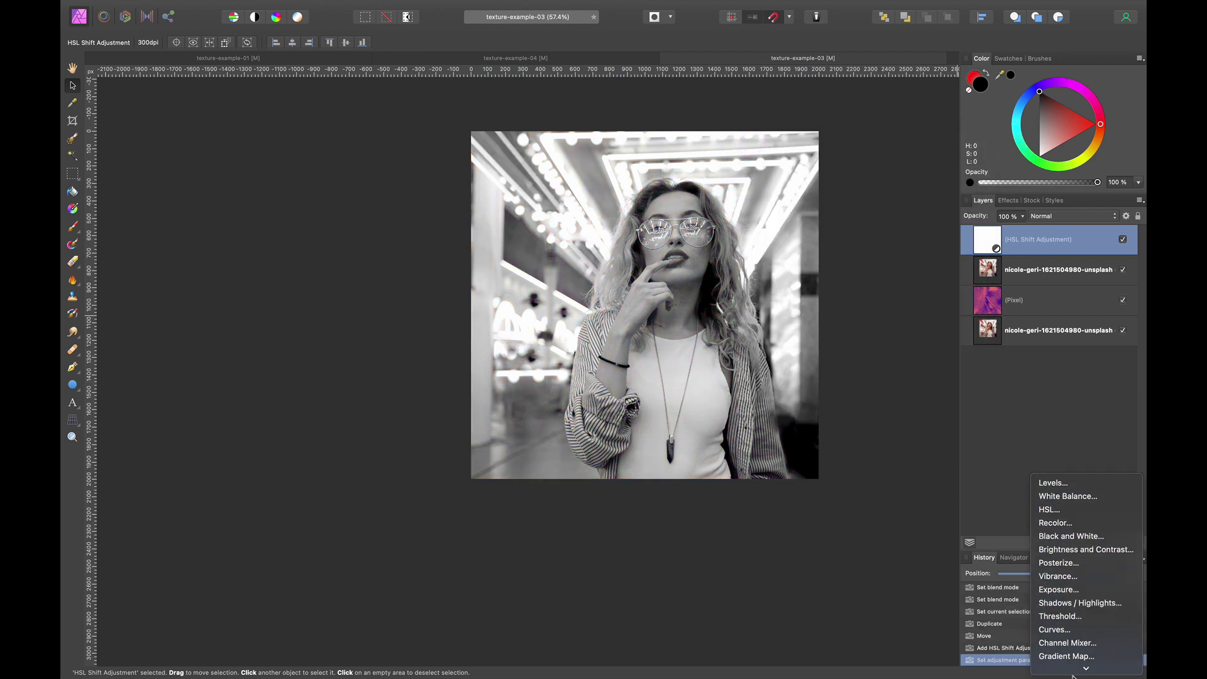
pyautogui.click(1054, 563)
pyautogui.moveTo(796, 323); pyautogui.dragTo(820, 344)
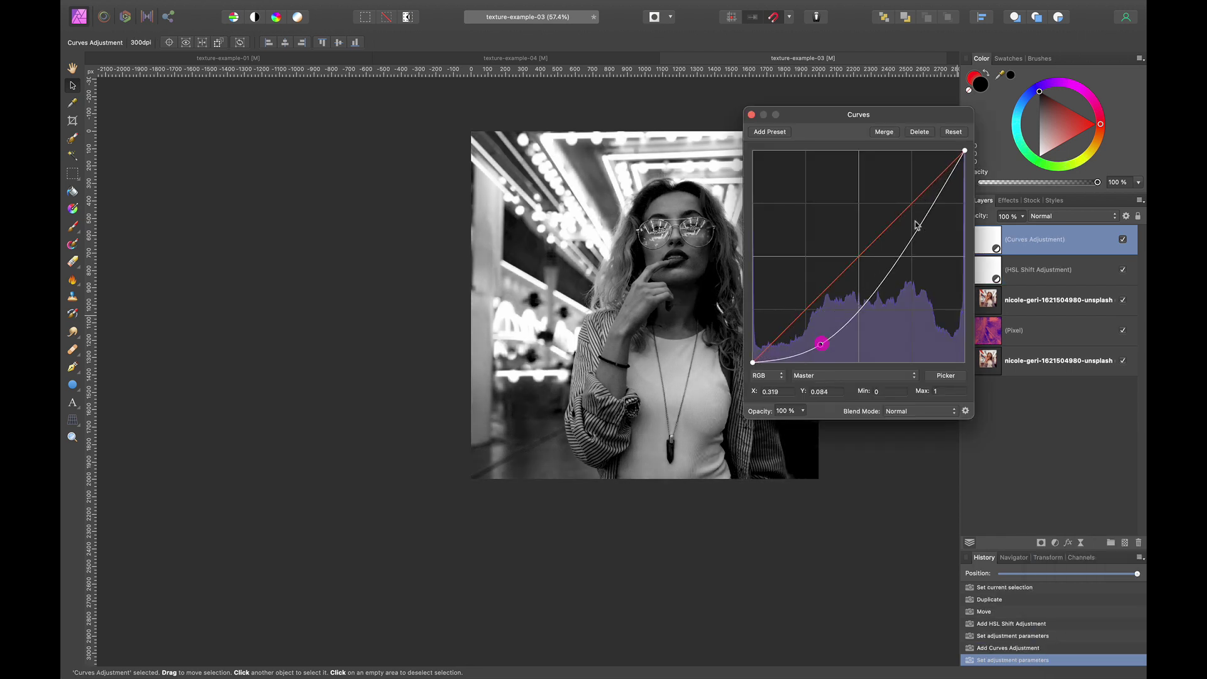
pyautogui.moveTo(932, 207); pyautogui.dragTo(881, 205)
pyautogui.moveTo(821, 346); pyautogui.dragTo(787, 348)
pyautogui.moveTo(882, 205); pyautogui.dragTo(873, 193)
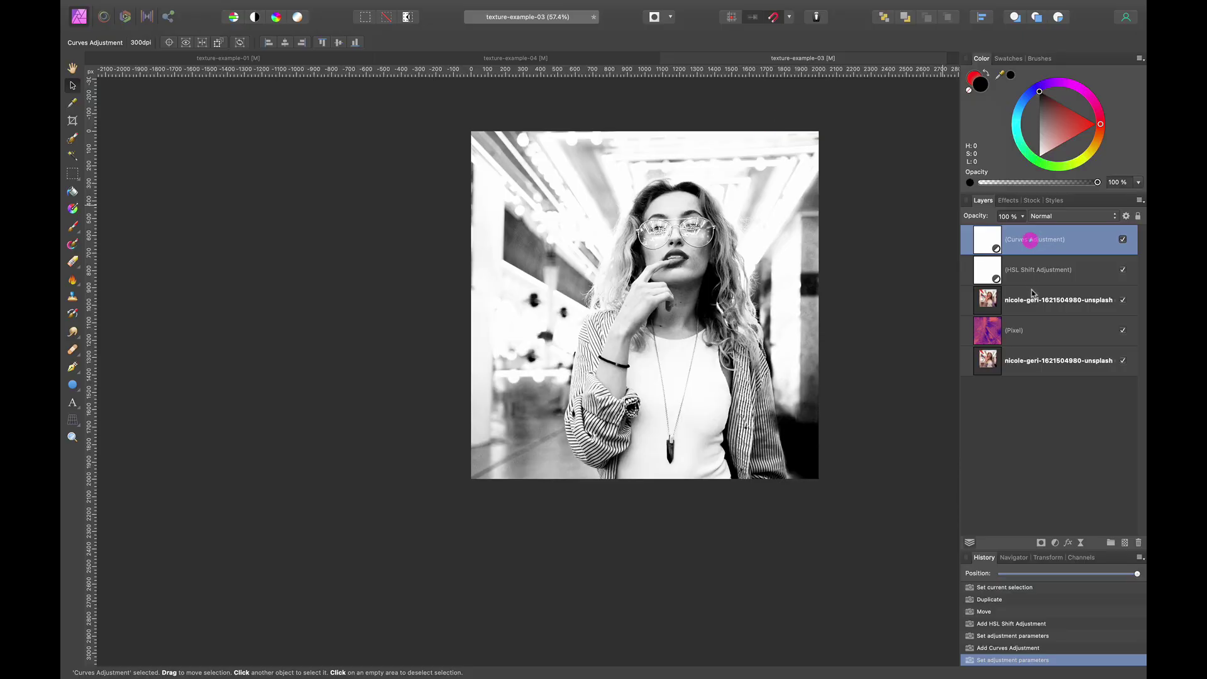
# Step: Group the Curves adjustment, HSL adjustment and portrait copy, and preview blend modes for the group
pyautogui.keyDown('shift'); pyautogui.click(1031, 293); pyautogui.keyUp('shift')
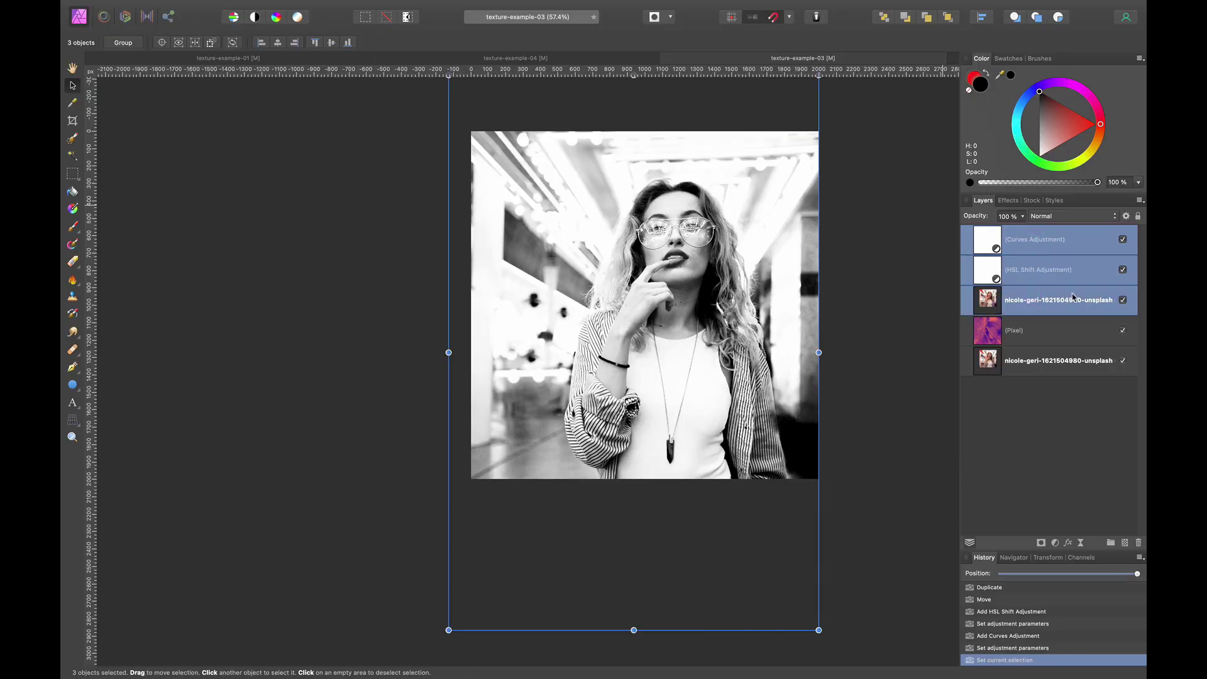
pyautogui.press('super+g')
pyautogui.click(1070, 217)
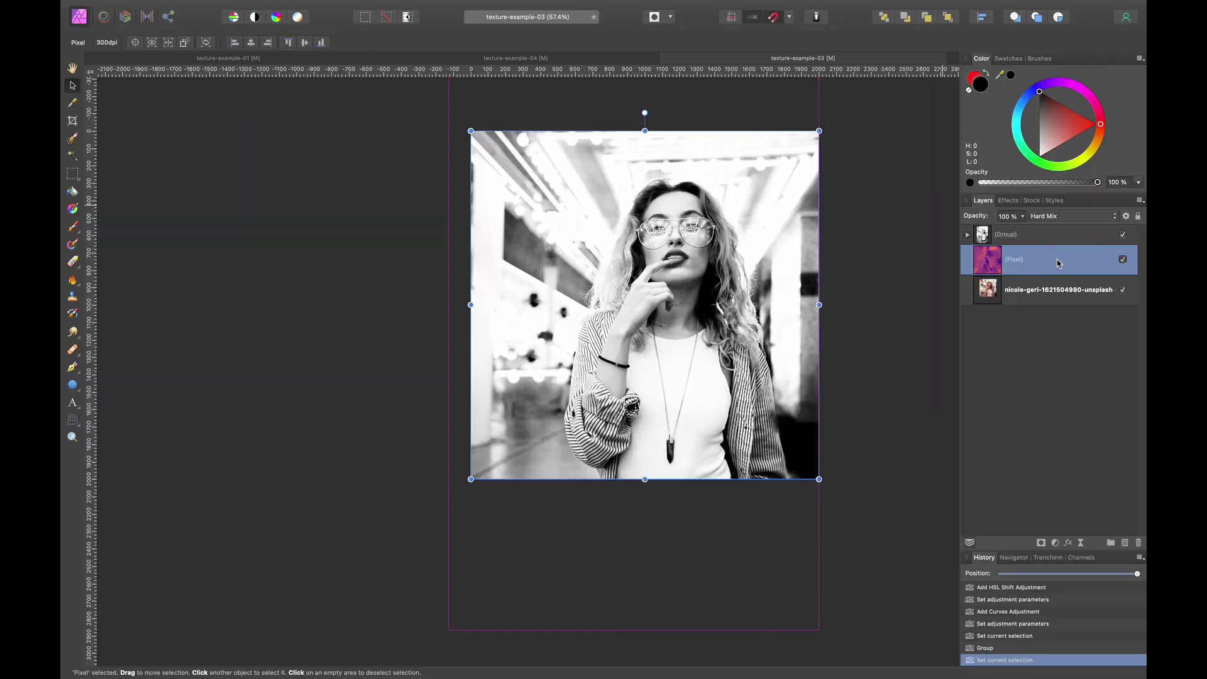
# Step: Replace the old pixel texture layer with DC_Textures-Stained-Seamless-06.jpg, positioned to cover the canvas while the portrait group is hidden
pyautogui.press('super+shift+p')
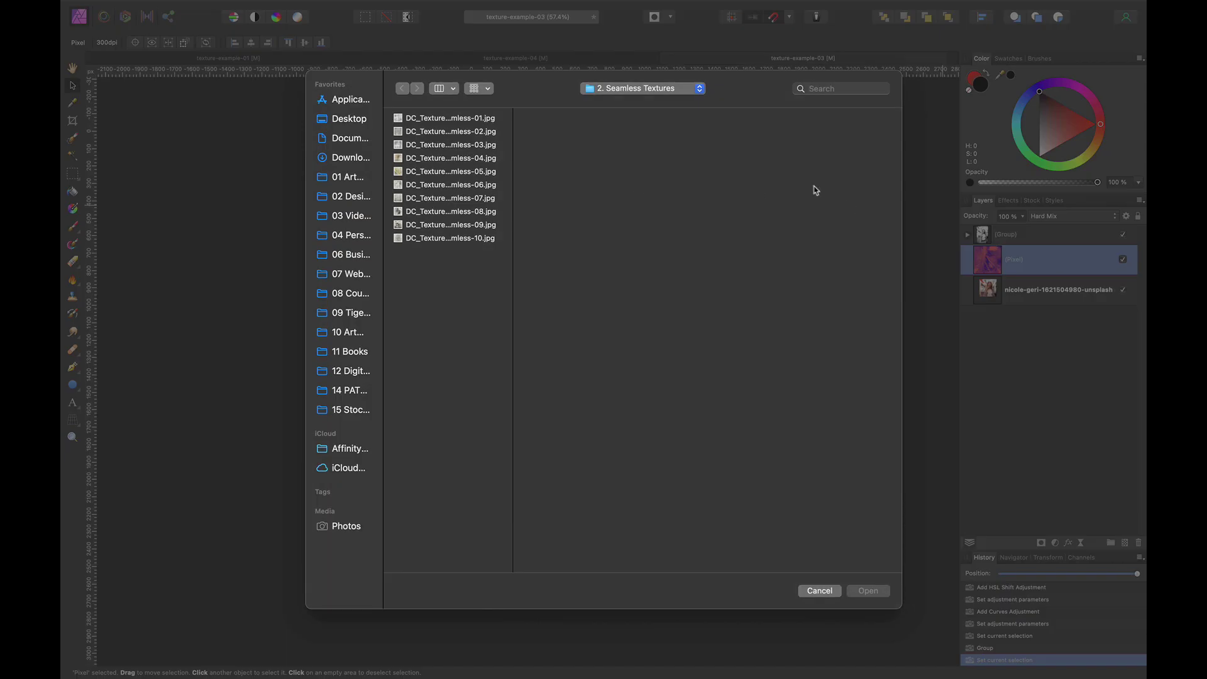
pyautogui.click(467, 185)
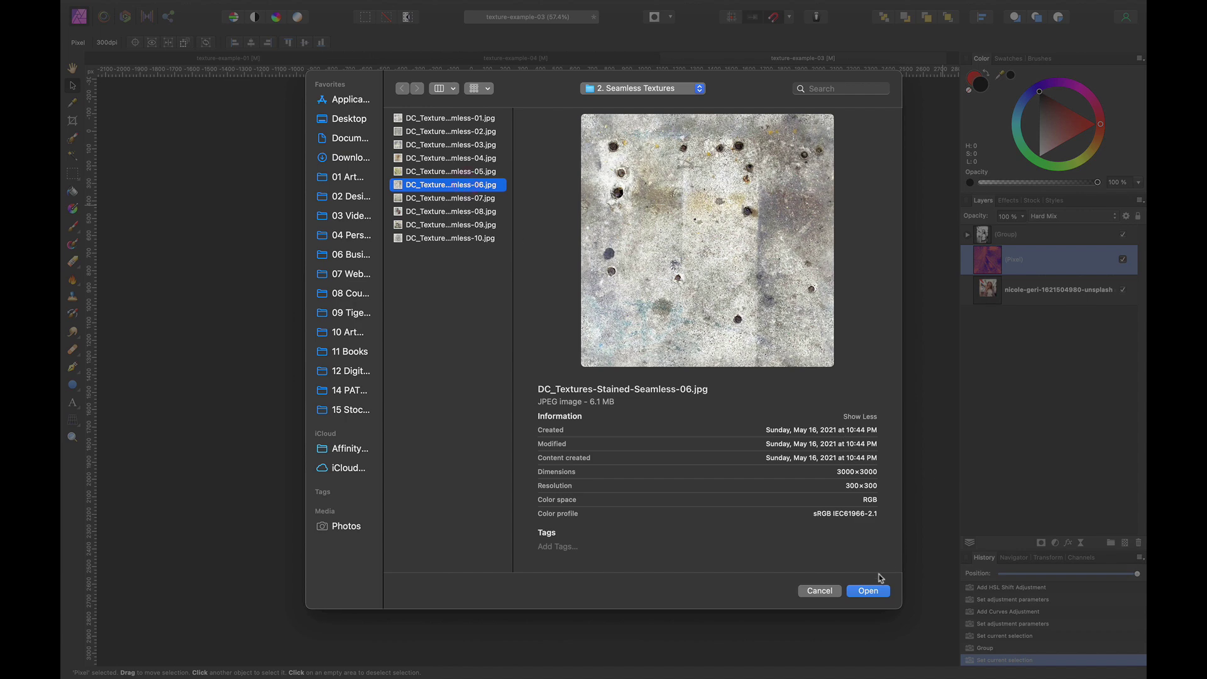
pyautogui.click(867, 591)
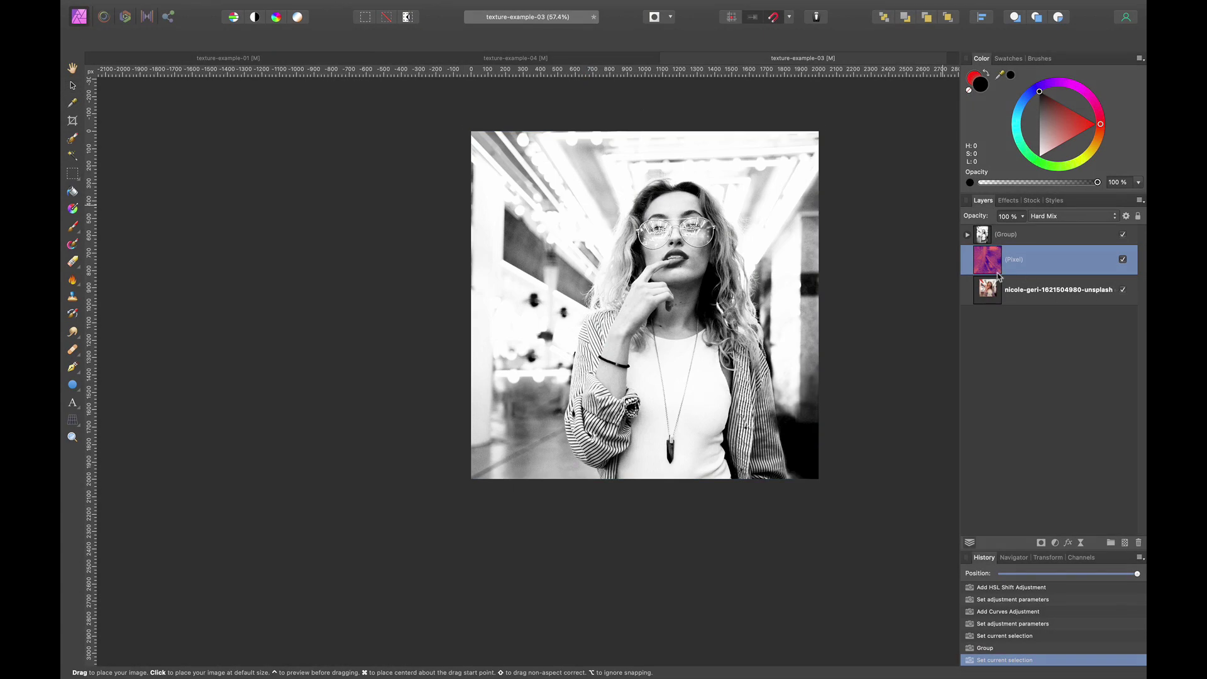
pyautogui.click(638, 286)
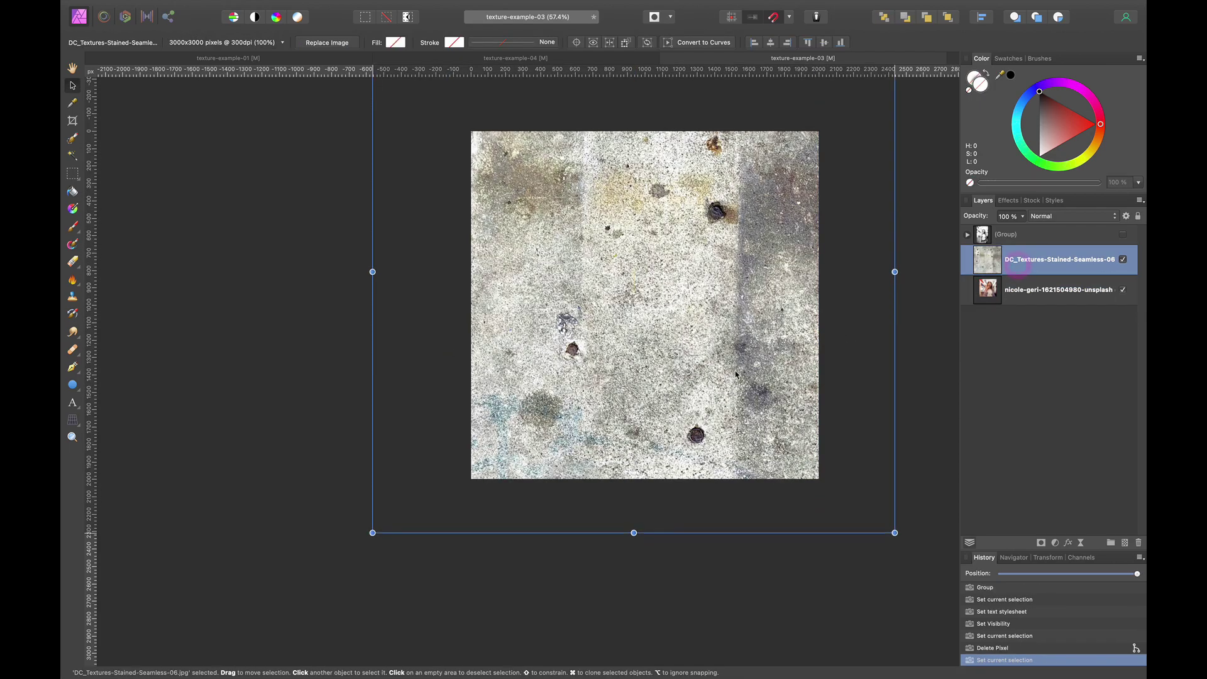
pyautogui.moveTo(735, 375)
pyautogui.mouseDown()
pyautogui.moveTo(767, 353)
pyautogui.moveTo(758, 369)
pyautogui.mouseUp()
# Step: Add a Gradient Map adjustment over the stained texture, delete its green middle stop, and reverse the gradient to run blue to red
pyautogui.click(1056, 544)
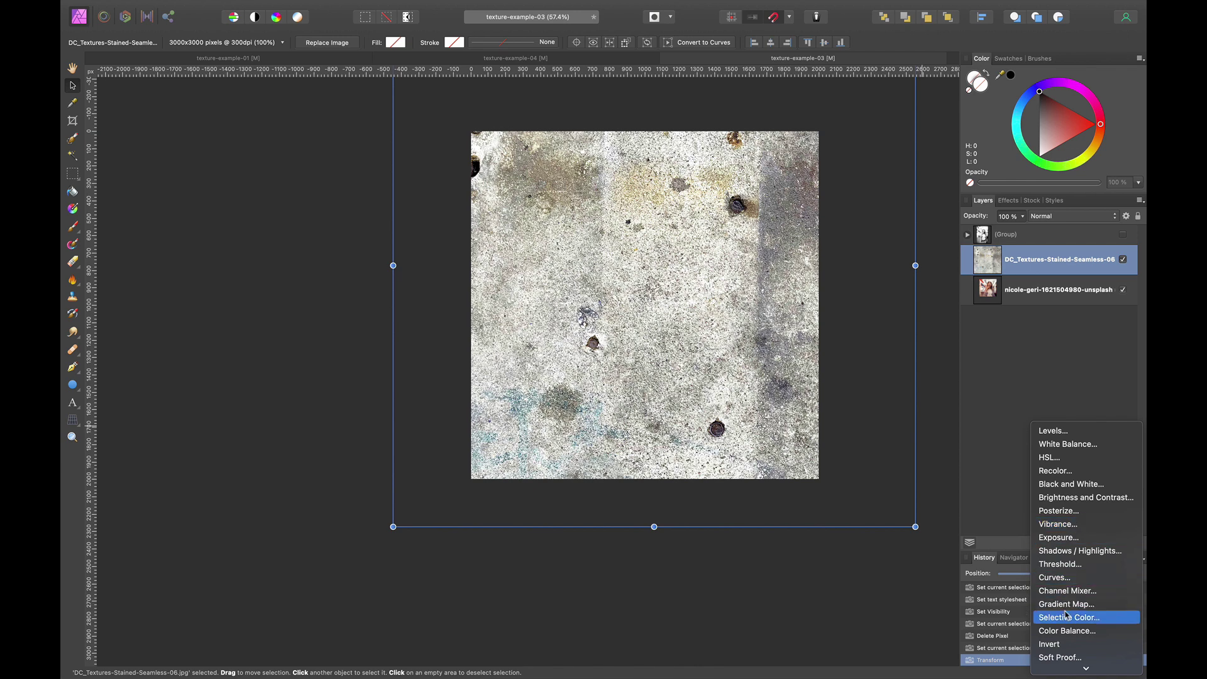
pyautogui.click(1069, 604)
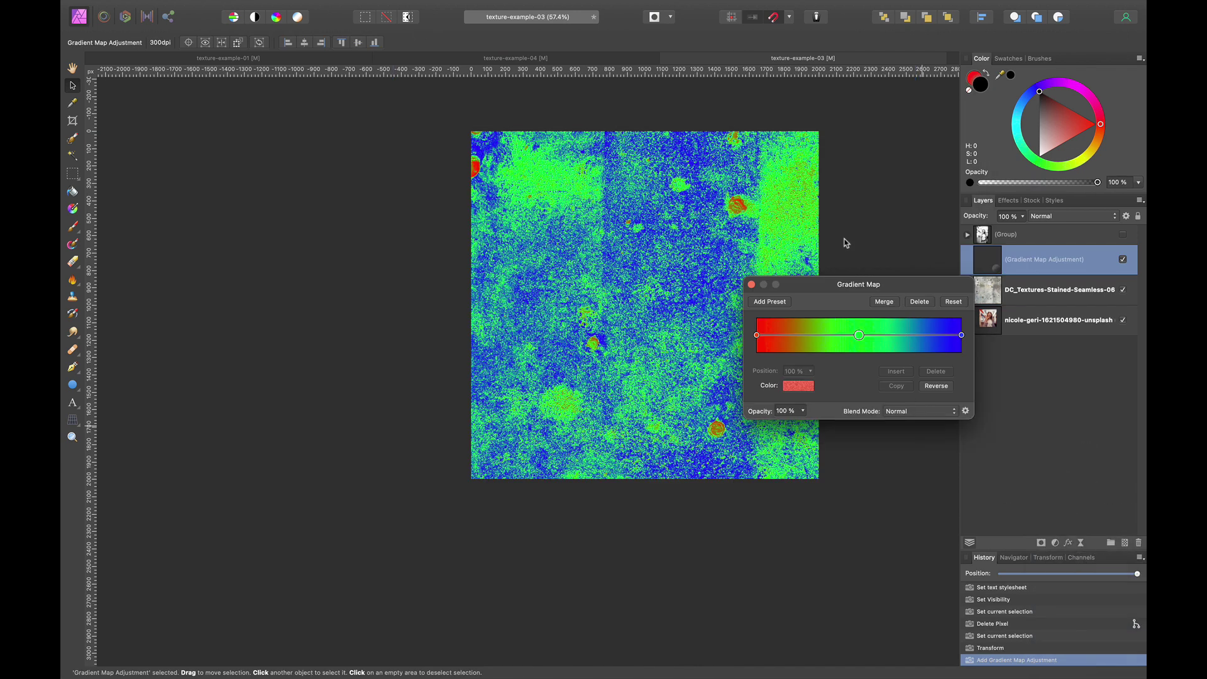
pyautogui.click(858, 336)
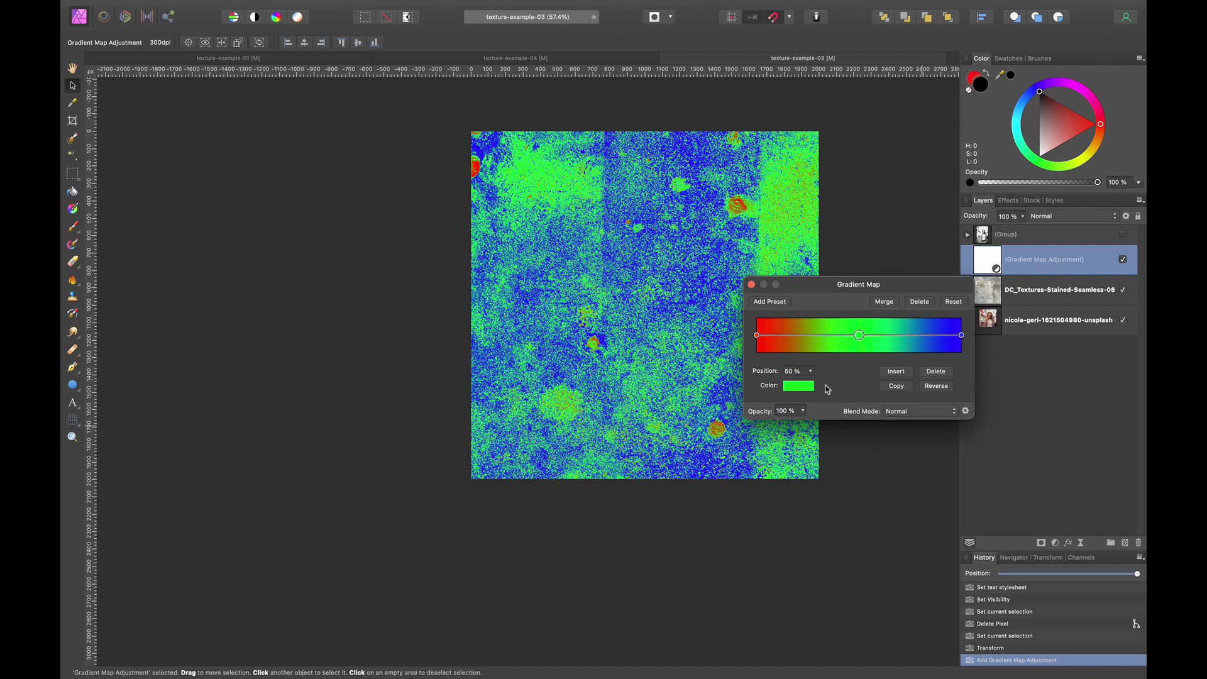
pyautogui.click(937, 373)
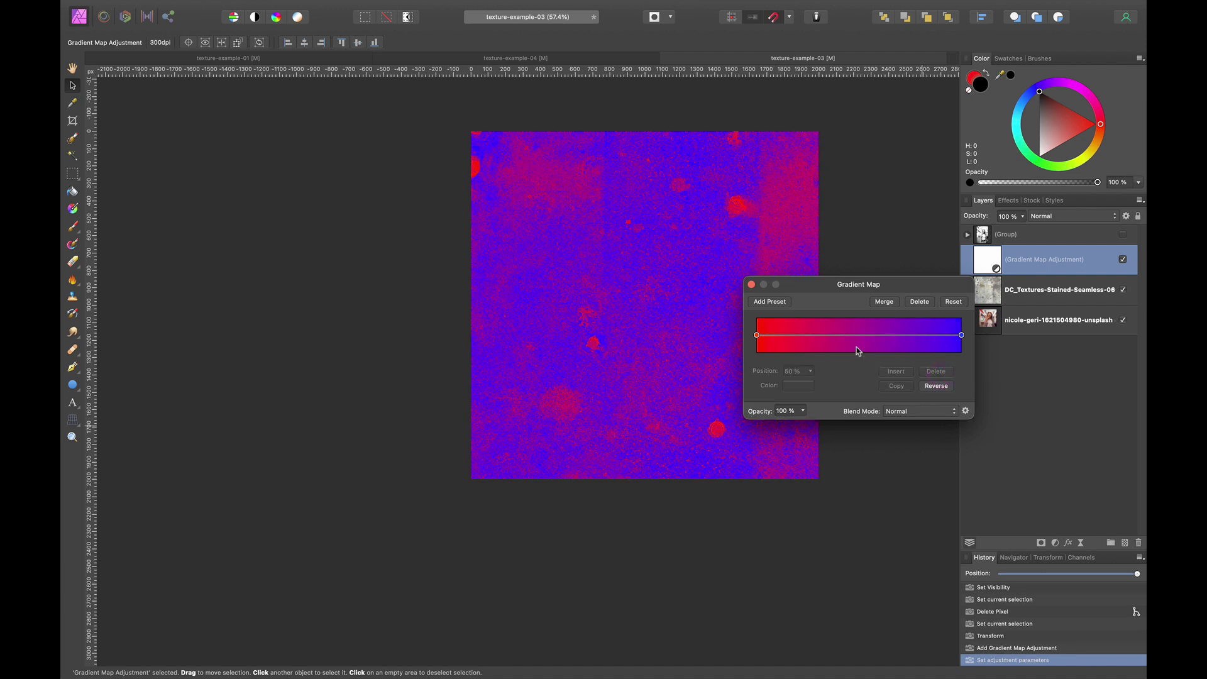
pyautogui.click(936, 386)
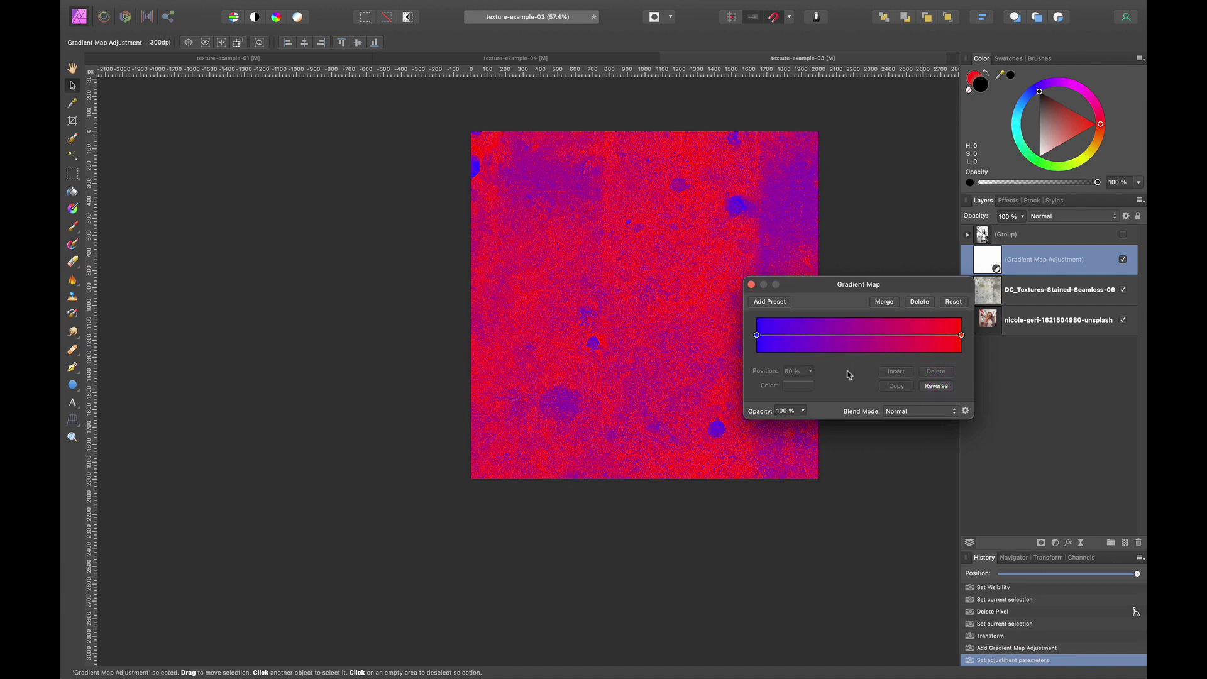
pyautogui.click(751, 285)
# Step: Group the Gradient Map adjustment with the stained texture and rasterize the group into one pixel layer
pyautogui.keyDown('shift'); pyautogui.click(1056, 290); pyautogui.keyUp('shift')
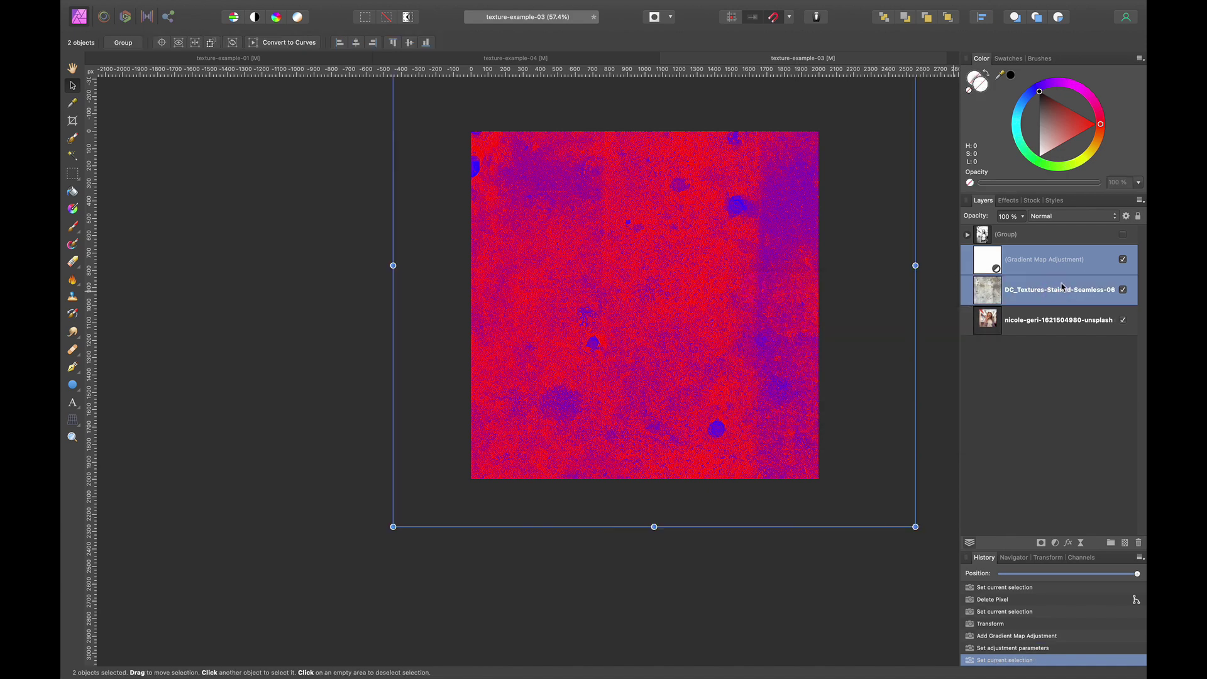
pyautogui.press('super+g')
pyautogui.rightClick(1047, 257)
pyautogui.click(1054, 503)
# Step: Set the rasterized texture layer's blend mode to Overlay and invert its colours
pyautogui.click(1056, 216)
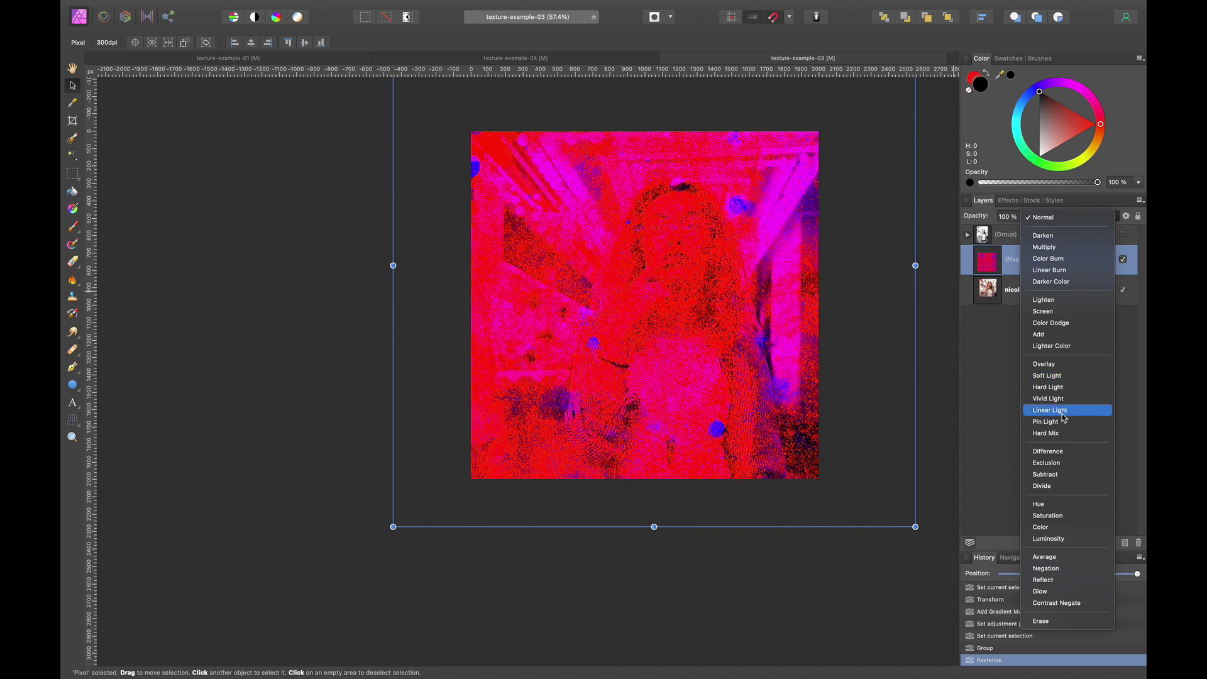
pyautogui.click(1070, 370)
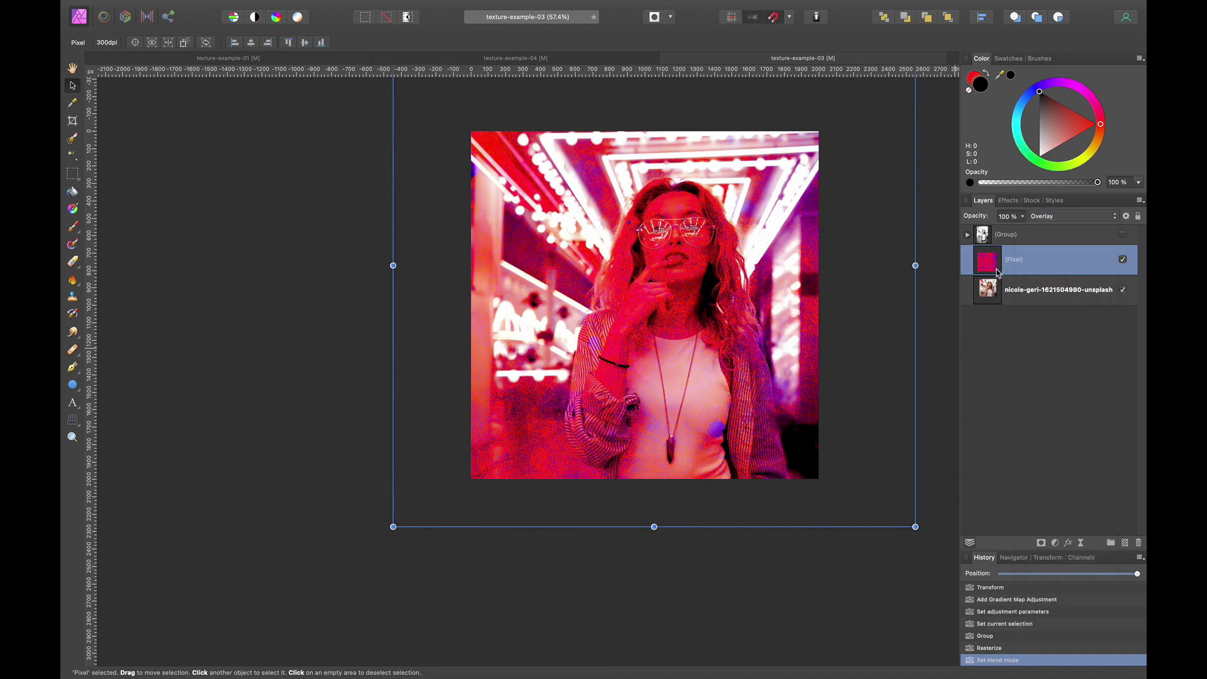
pyautogui.press('super+i')
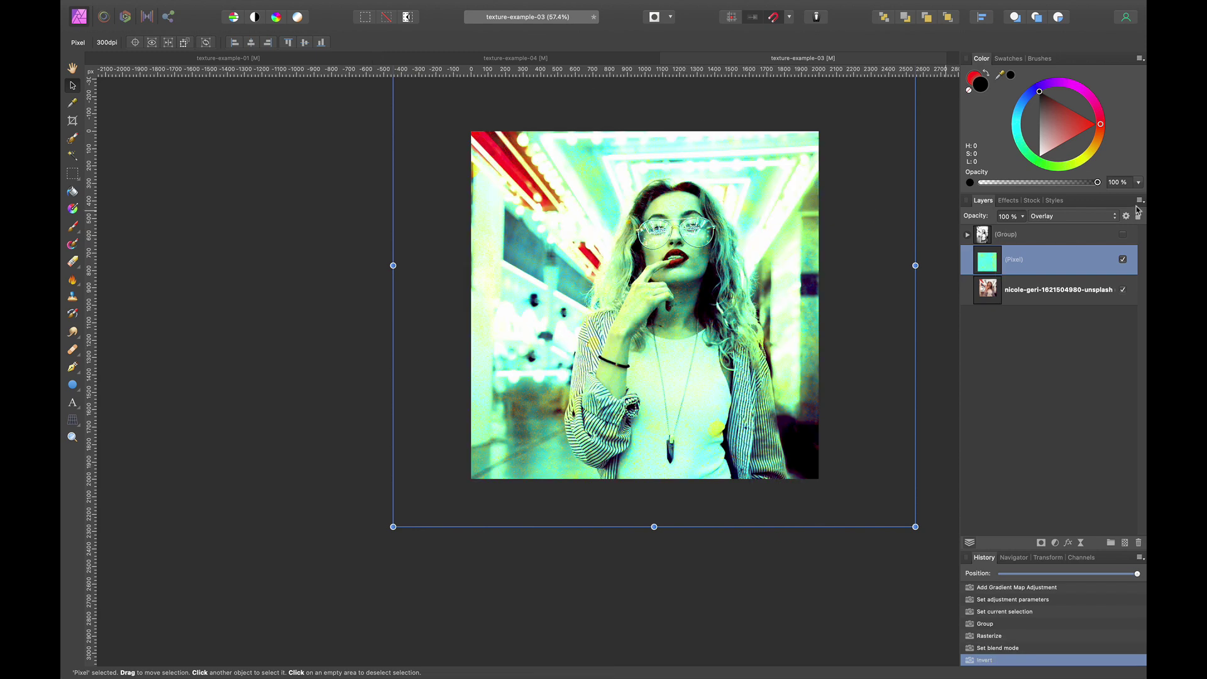
# Step: Show the black-and-white portrait group again, blend it with Color Burn at reduced opacity, and inspect the result
pyautogui.click(1122, 234)
pyautogui.click(1091, 236)
pyautogui.click(1072, 215)
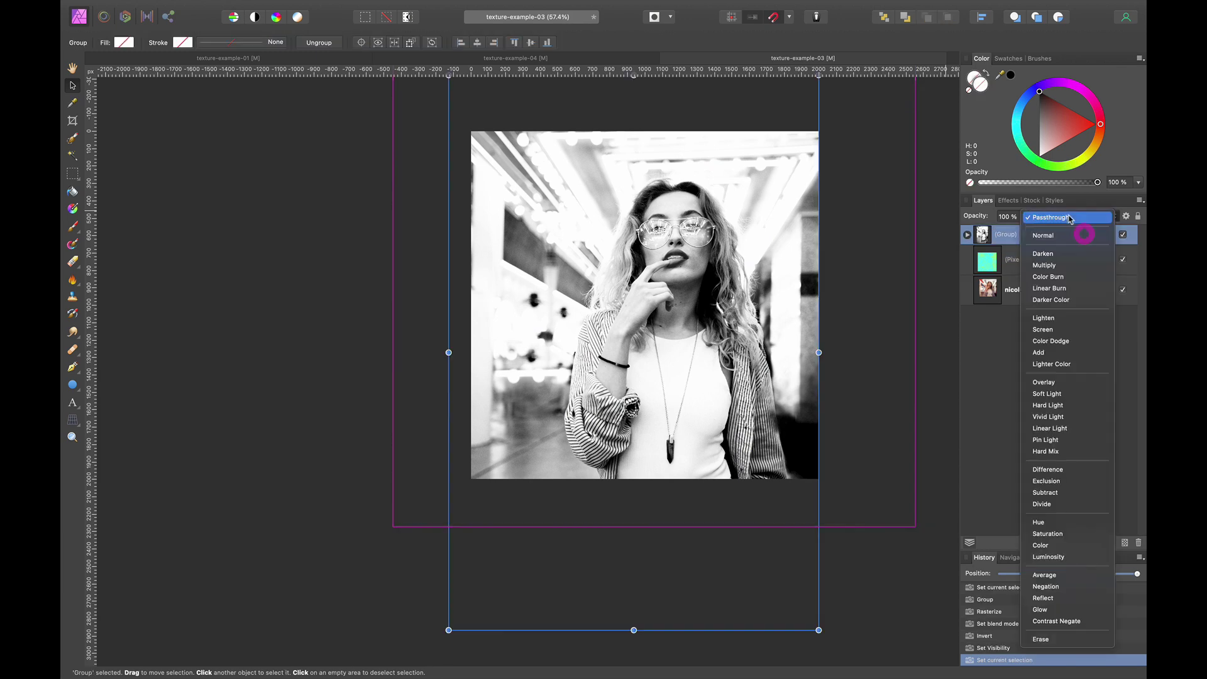
pyautogui.click(1066, 276)
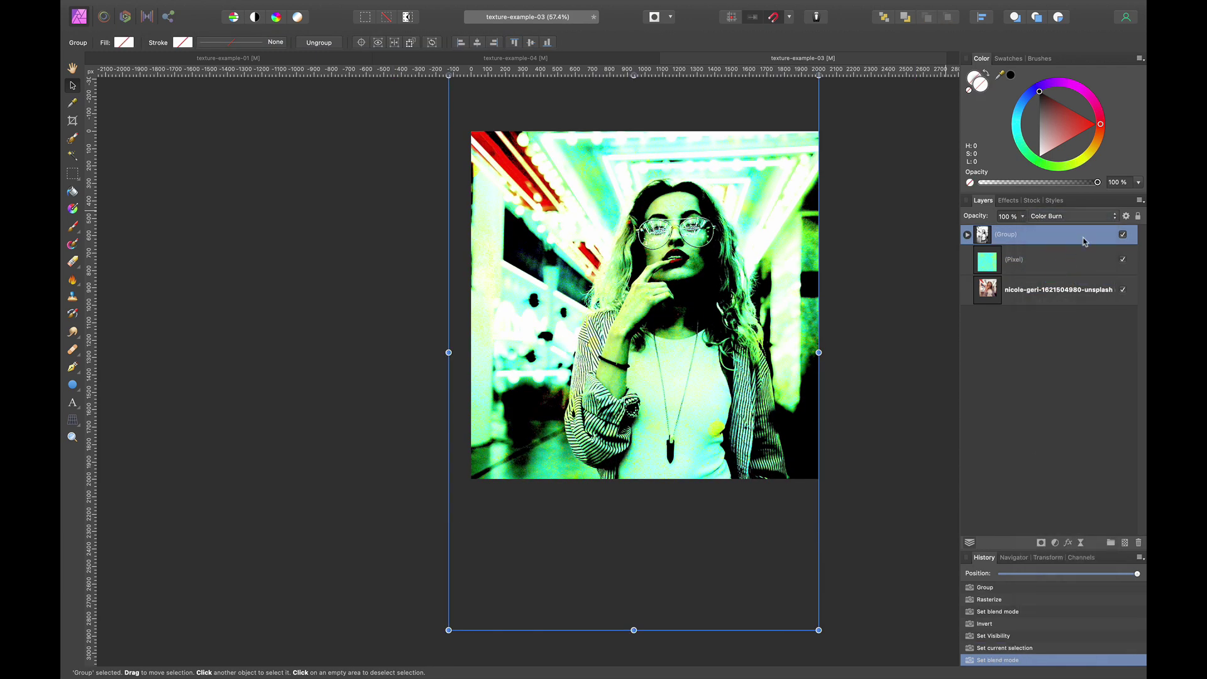
pyautogui.click(1023, 216)
pyautogui.moveTo(1031, 232); pyautogui.dragTo(983, 233)
pyautogui.click(1086, 255)
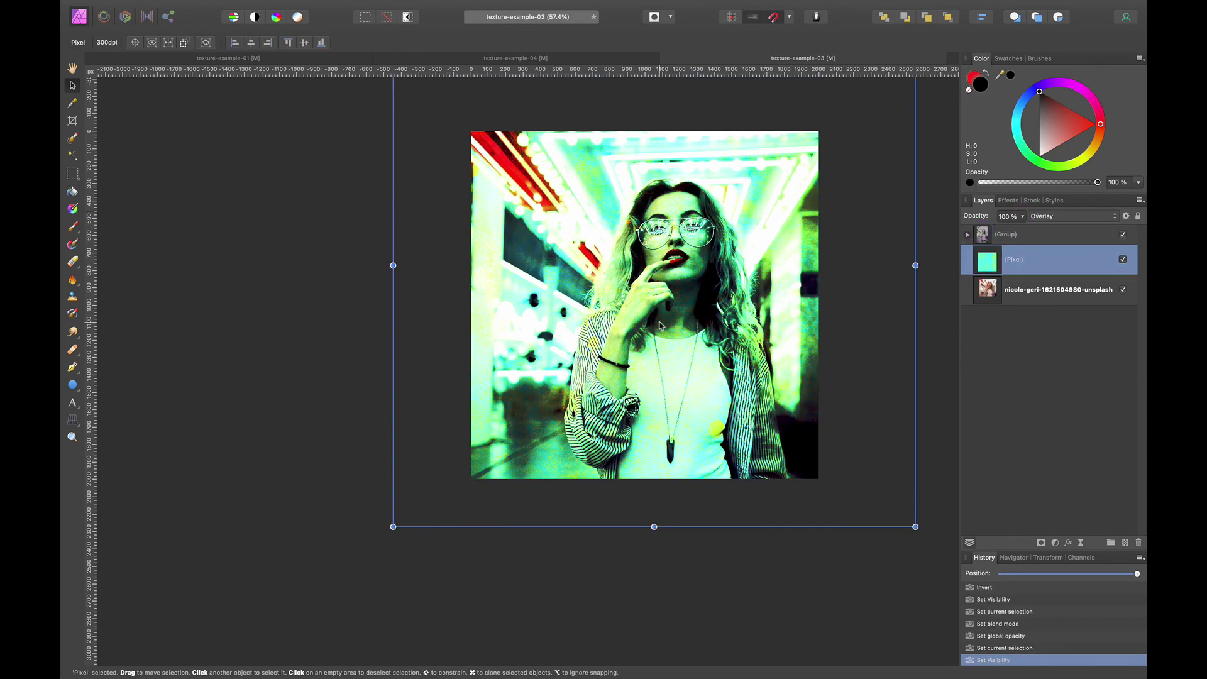
pyautogui.scroll(5, 613, 338)
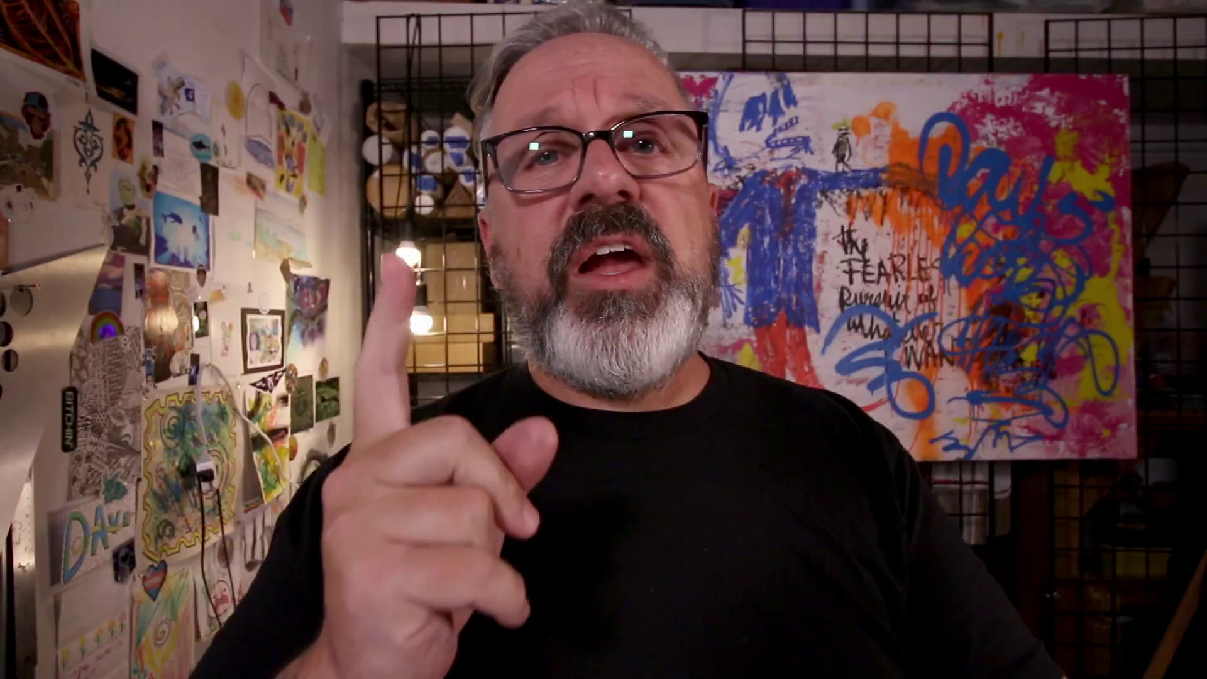